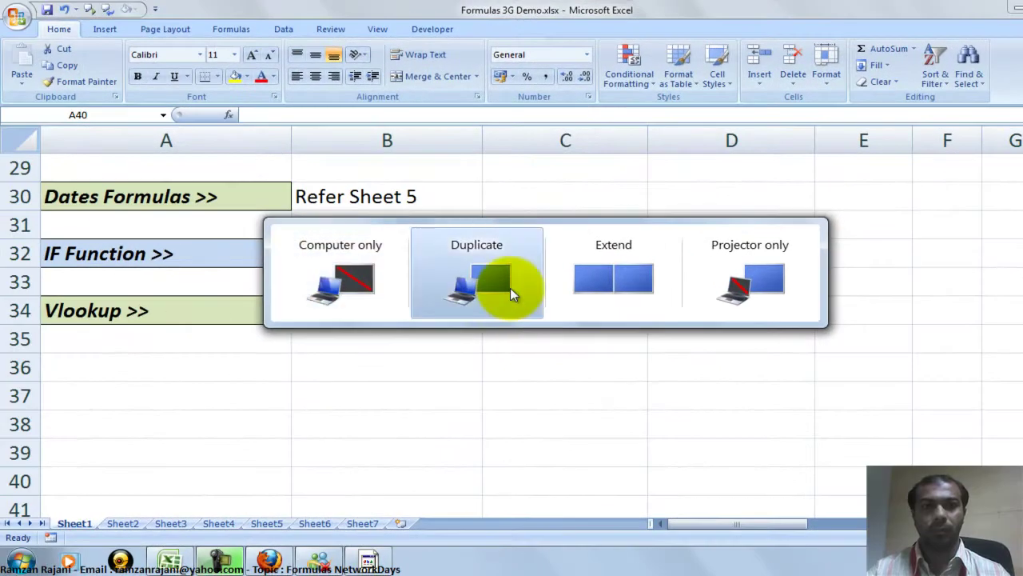
- Choose Duplicate to mirror the screen, showing the Formulas 3G Demo.xlsx invoice table
left_click(510, 287)
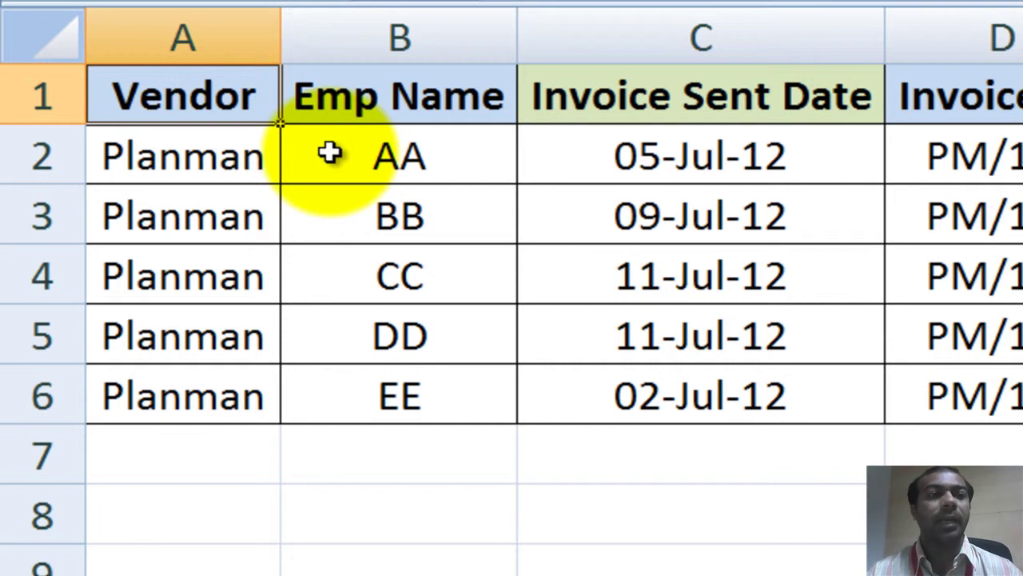
- Look over the five employee names, then replace the Emp Name header in B1 with Product
key("Down")
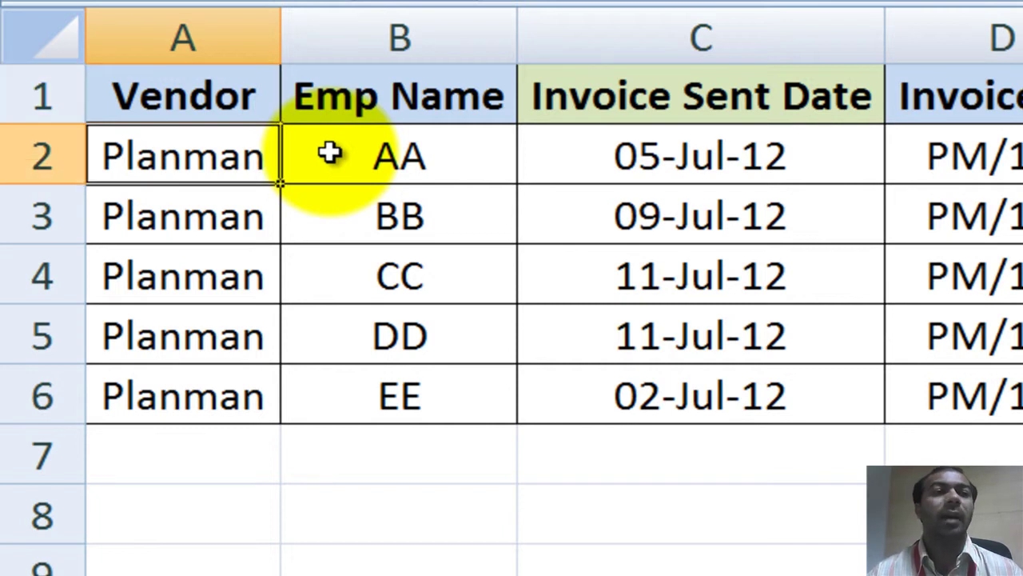
left_click(330, 153)
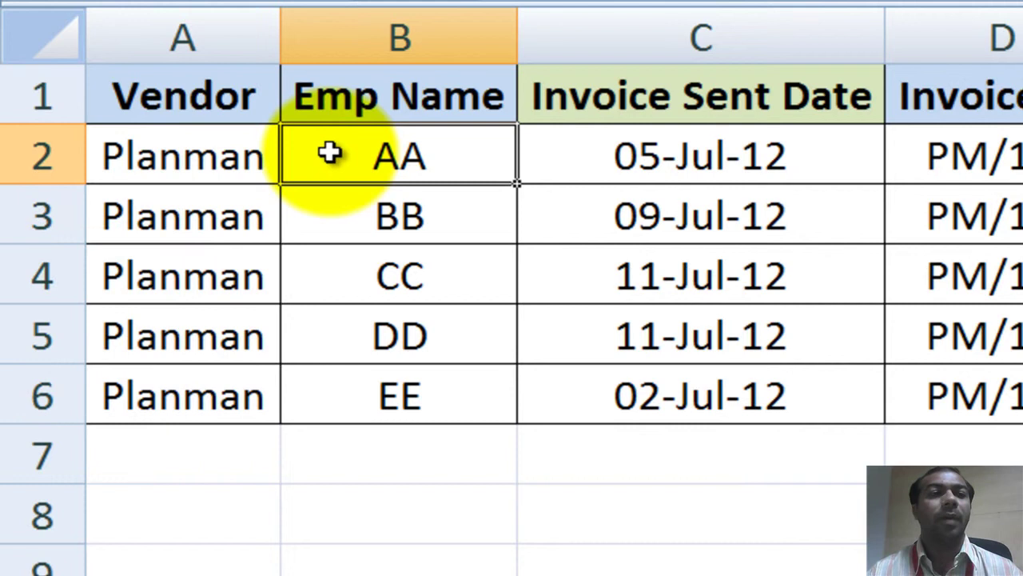
key("ctrl+shift+Down")
key("Right")
key("Left")
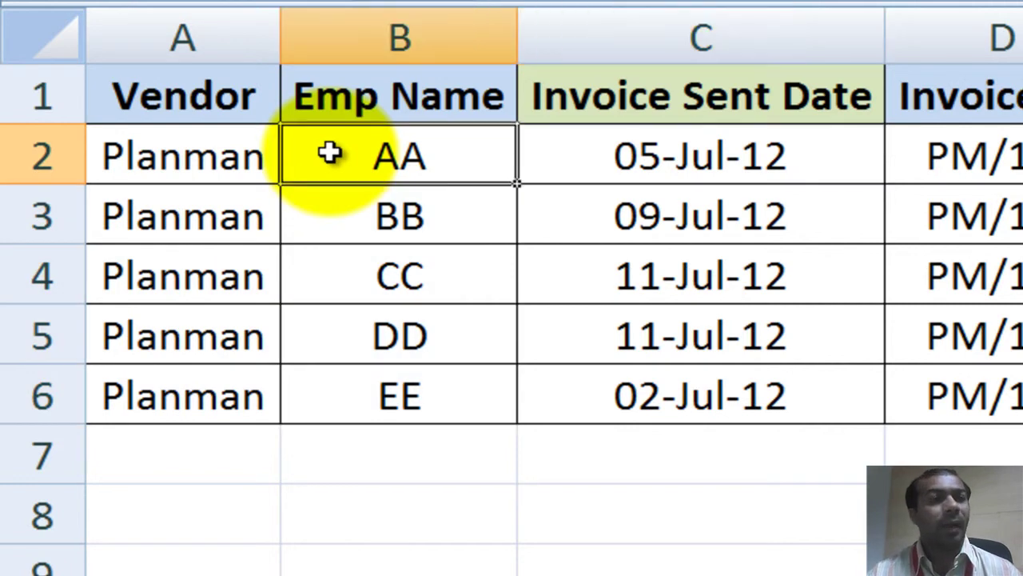
key("Up")
key("Delete")
type("Product")
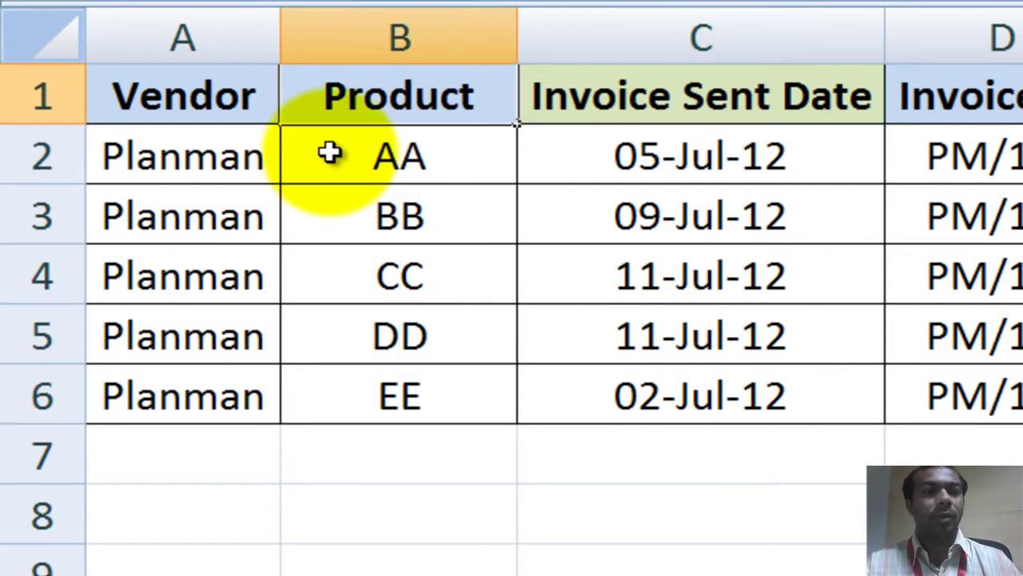
key("Return")
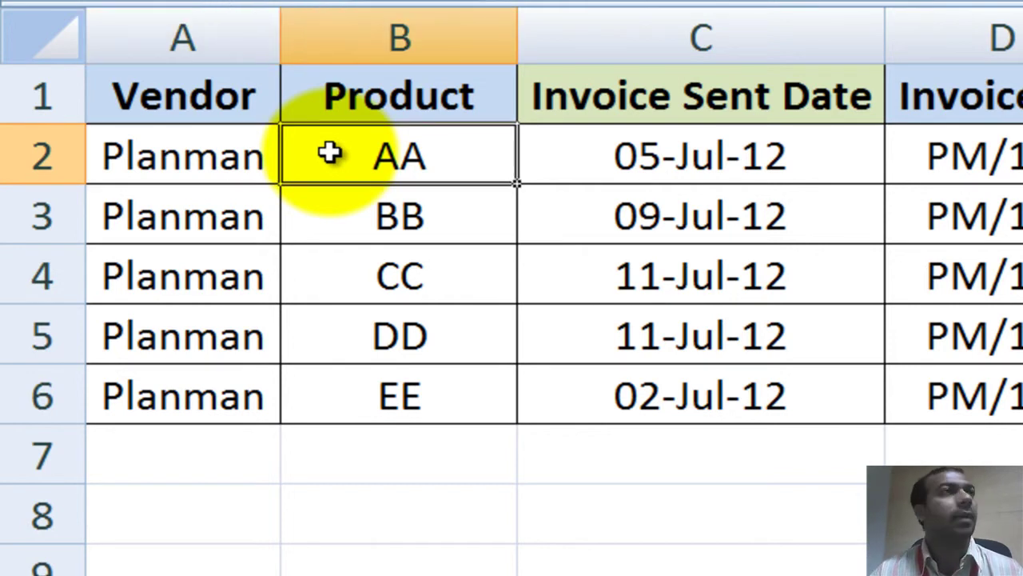
key("Right")
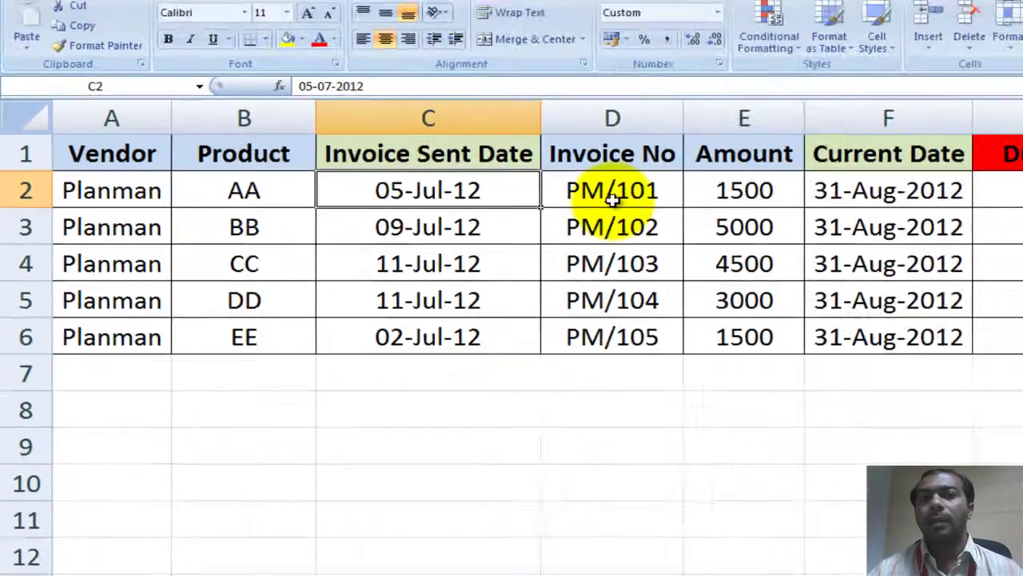
- Inspect the first invoice number, the 1500 amount and F2's current date formula
left_click(1002, 167)
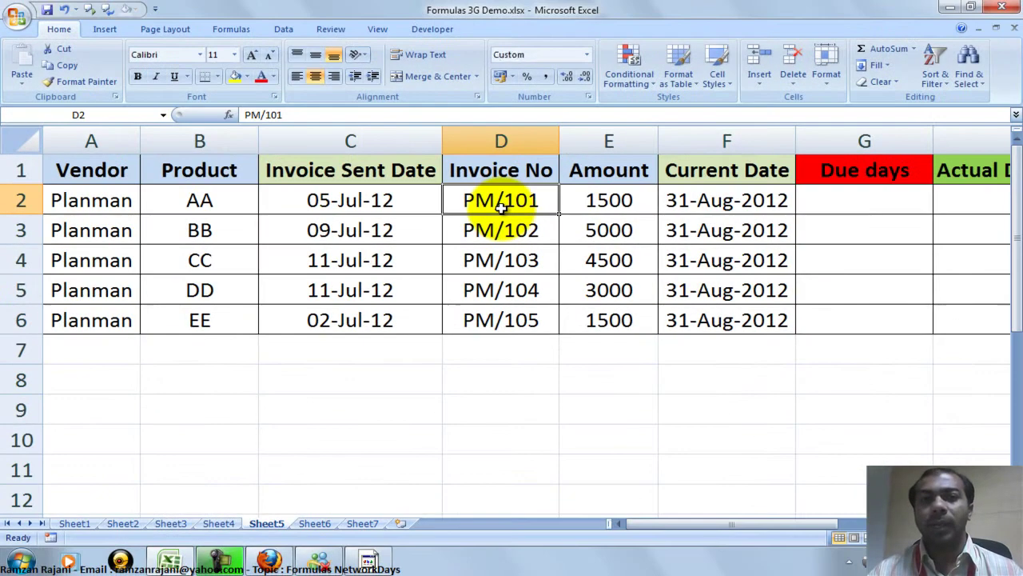
left_click(614, 206)
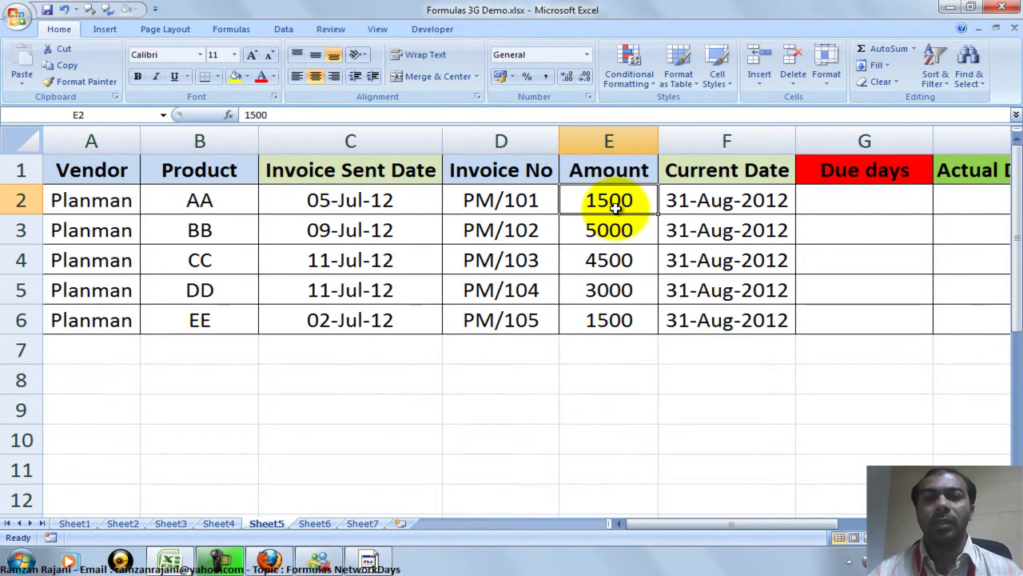
left_click(695, 204)
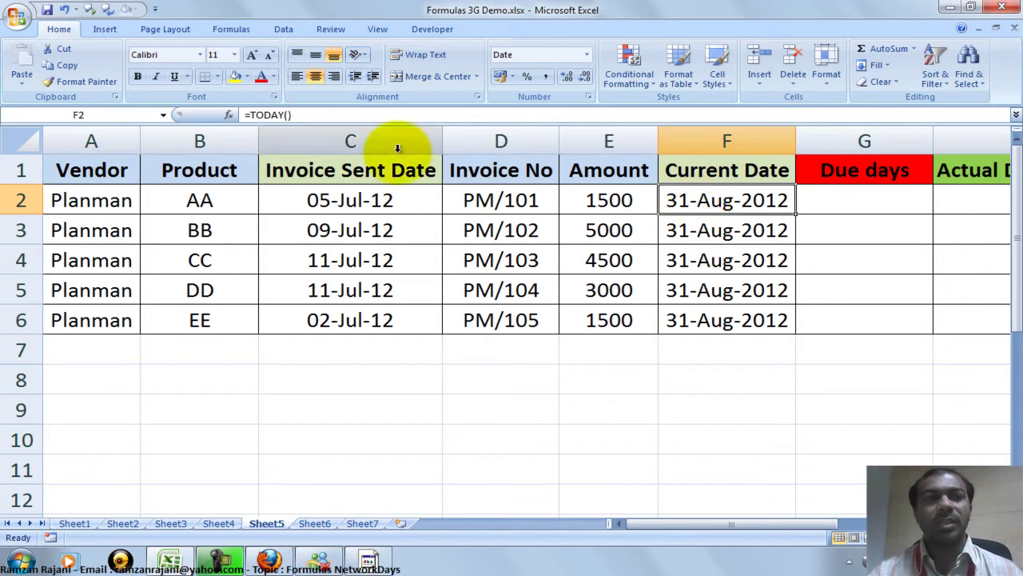
- Select the table and its Product, Invoice Sent Date and Current Date values, then start a formula in G2
left_click_drag(127, 172, 663, 312)
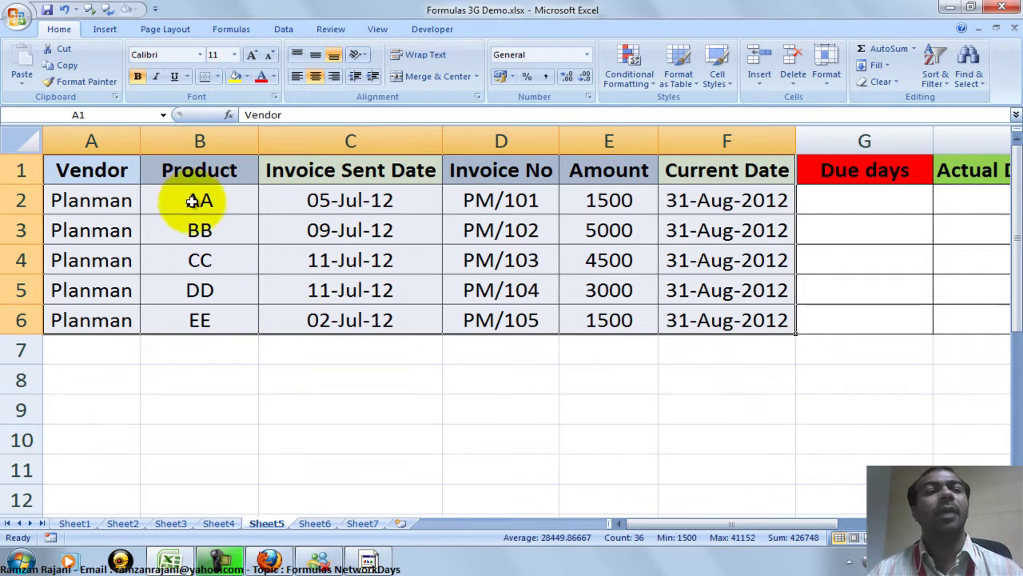
left_click_drag(183, 201, 186, 314)
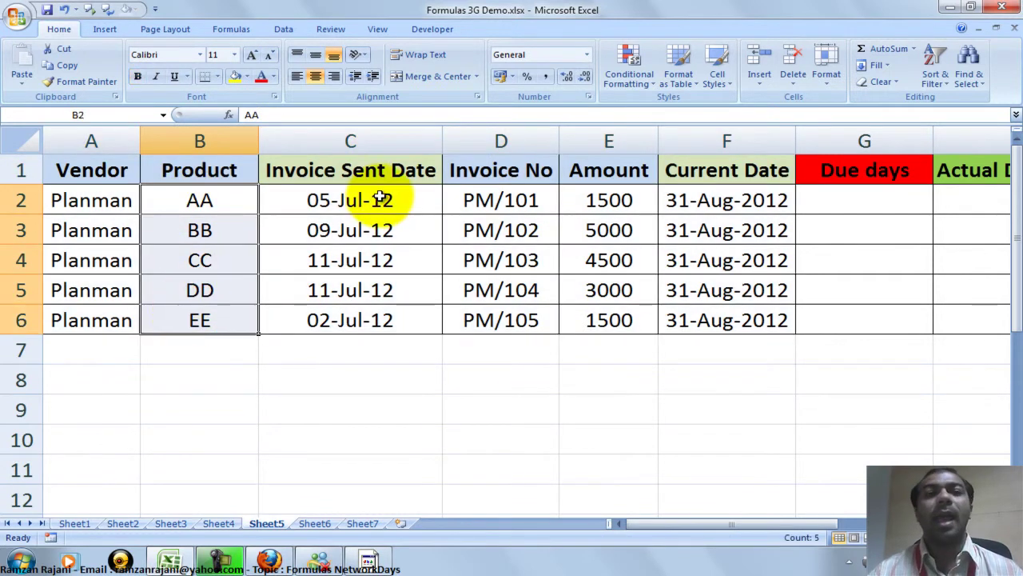
left_click_drag(379, 200, 371, 329)
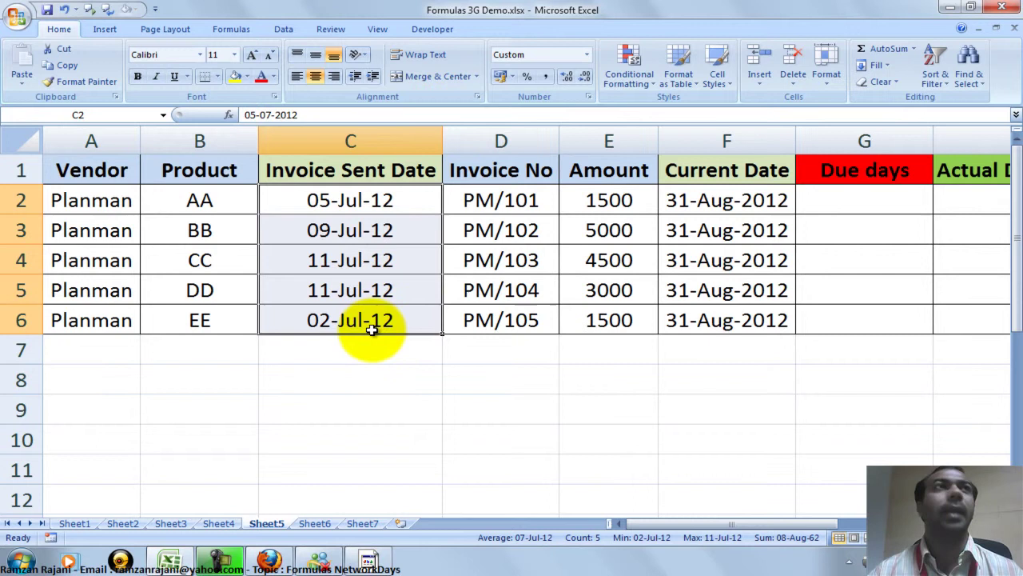
left_click_drag(717, 200, 723, 320)
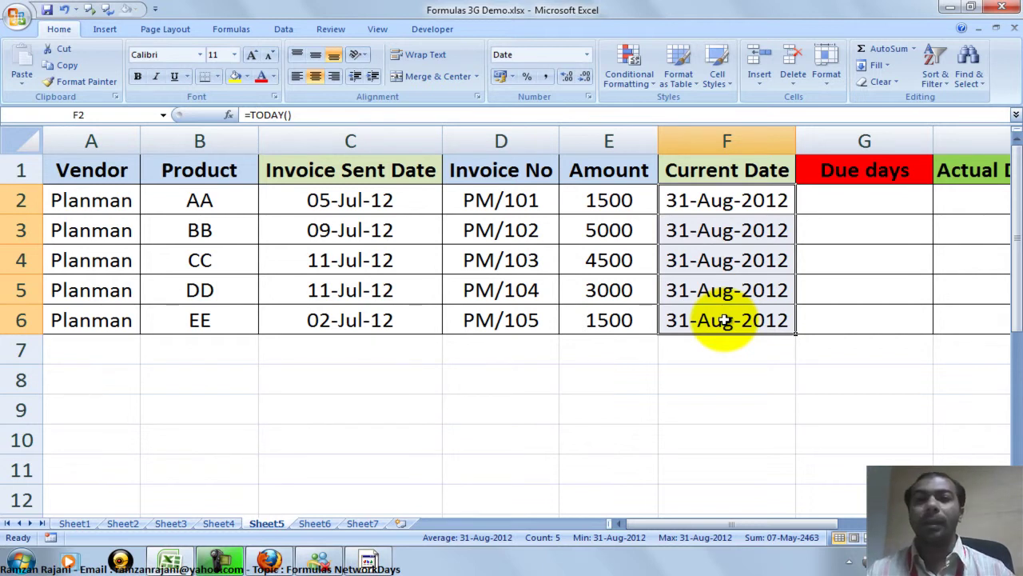
key("Right")
type("=")
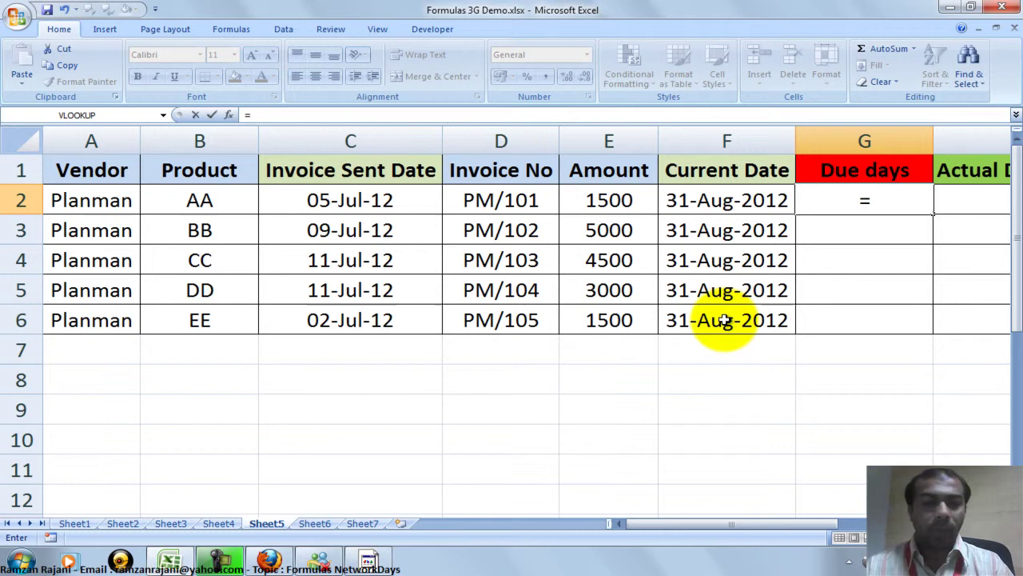
- Cancel the unfinished G2 entry and return to G2 from the header row
key("Escape")
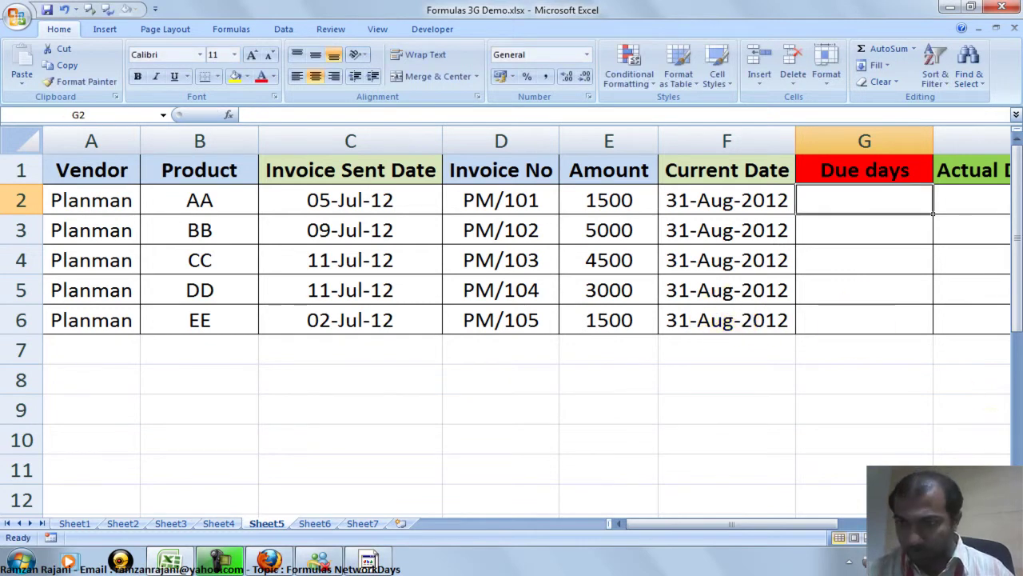
scroll(933, 212, "up", 2)
left_click(191, 194)
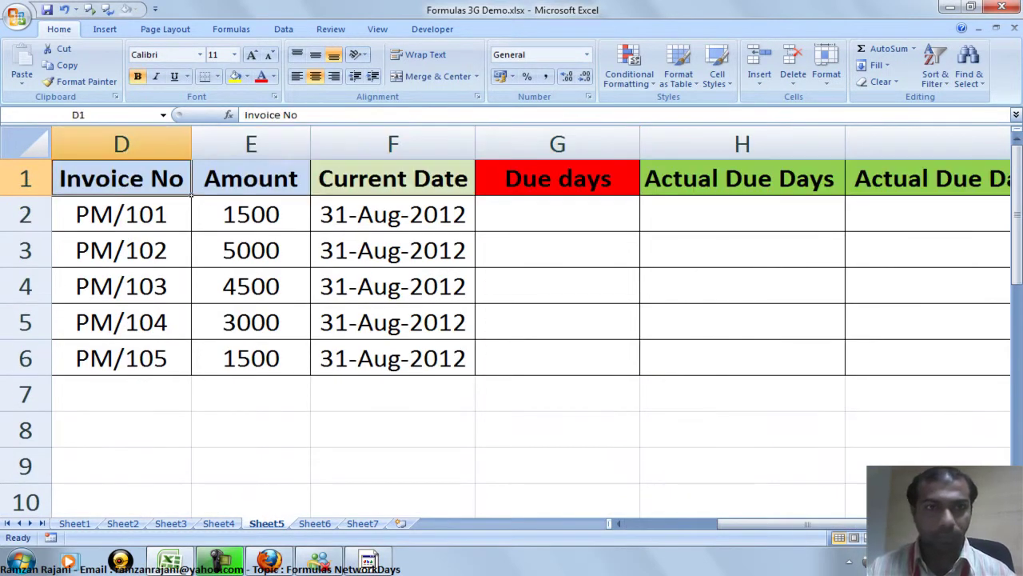
key("Left")
key("Right")
key("Right")
key("Right")
key("Right")
key("Down")
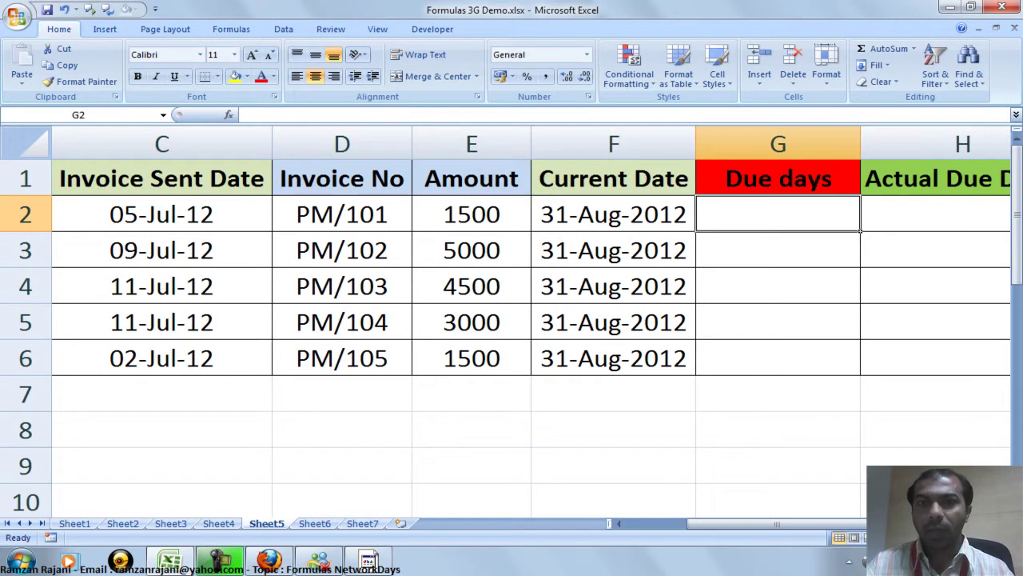
- Enter =F2-C2 in G2 and fill it down to G6, giving 57, 53, 51, 51 and 60
type("=")
key("Left")
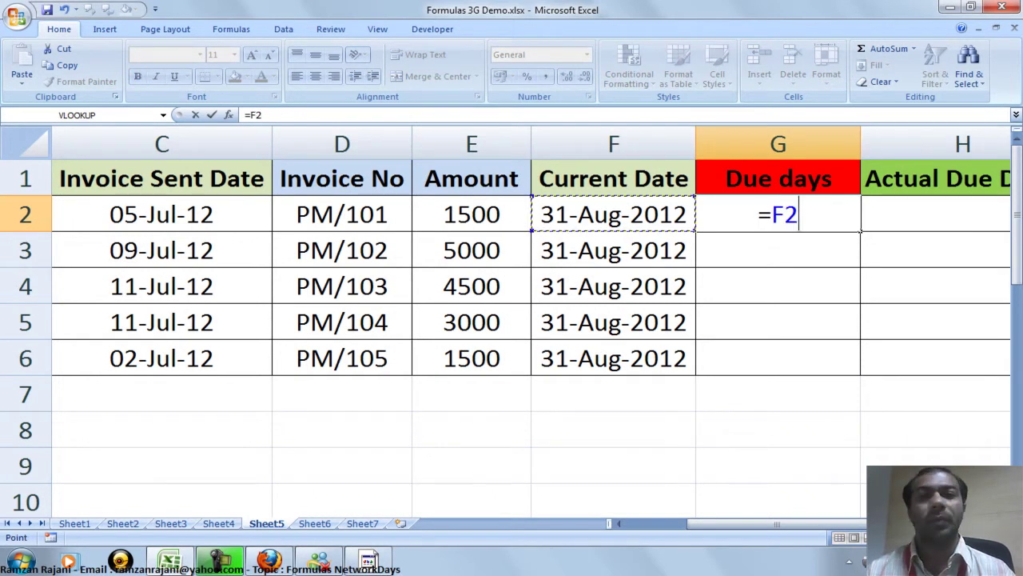
type("-")
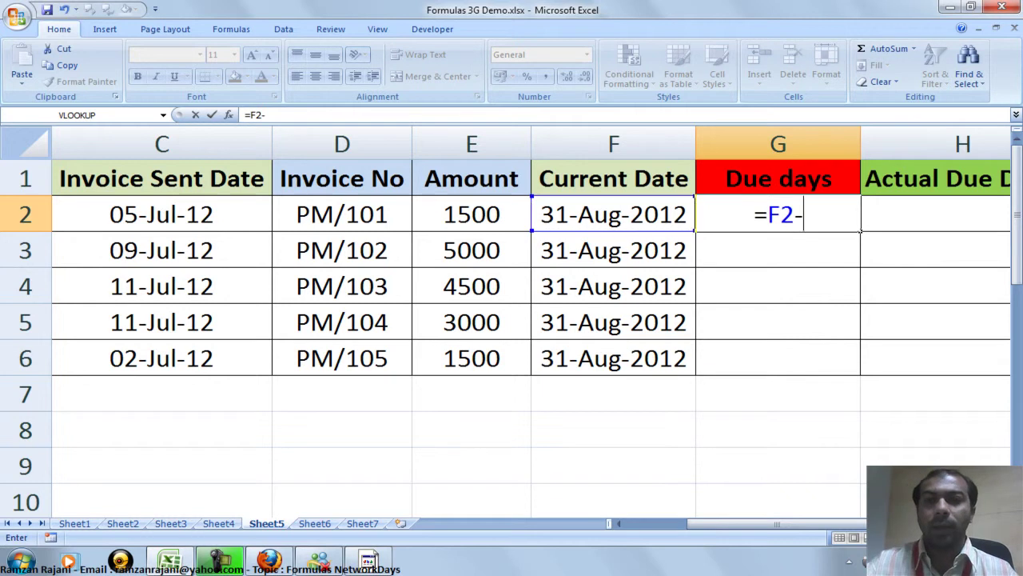
key("Left")
key("Left")
key("Left")
key("Left")
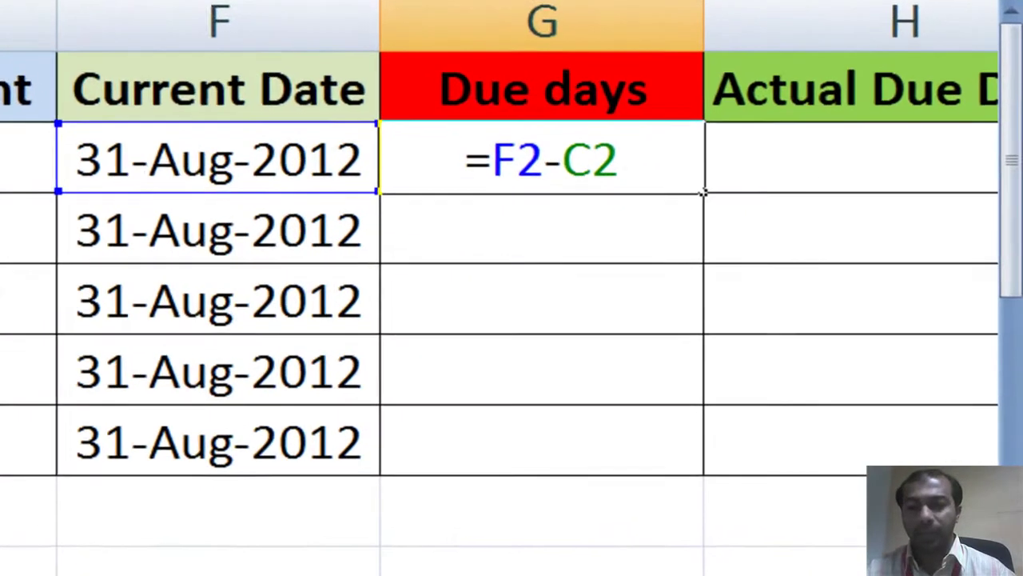
key("Return")
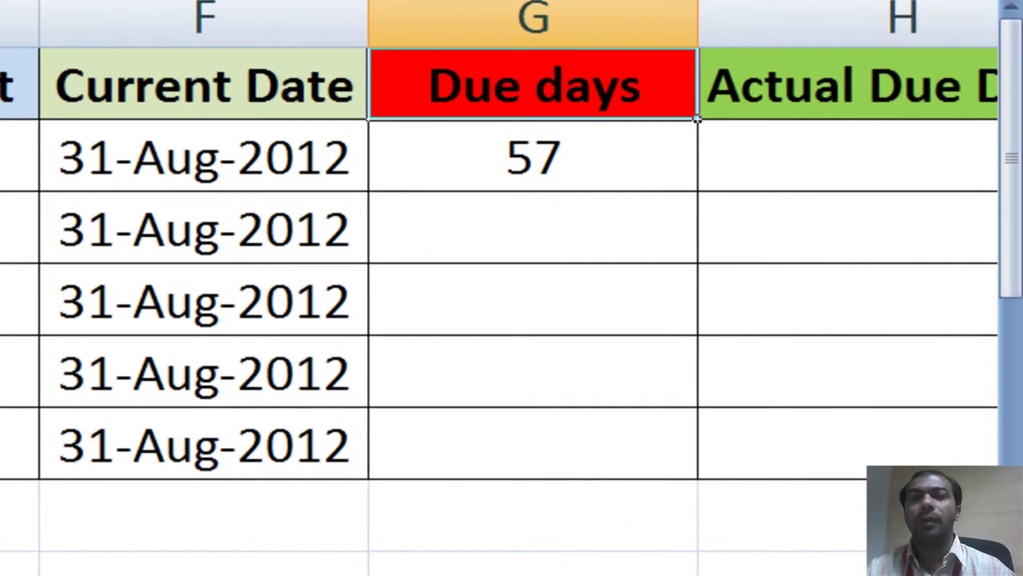
left_click(576, 159)
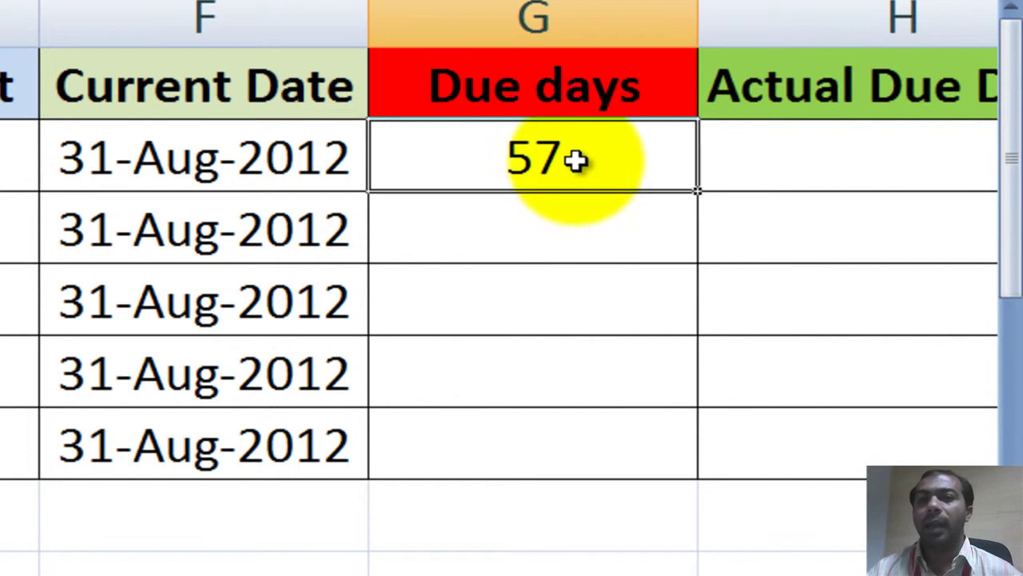
left_click_drag(697, 192, 701, 476)
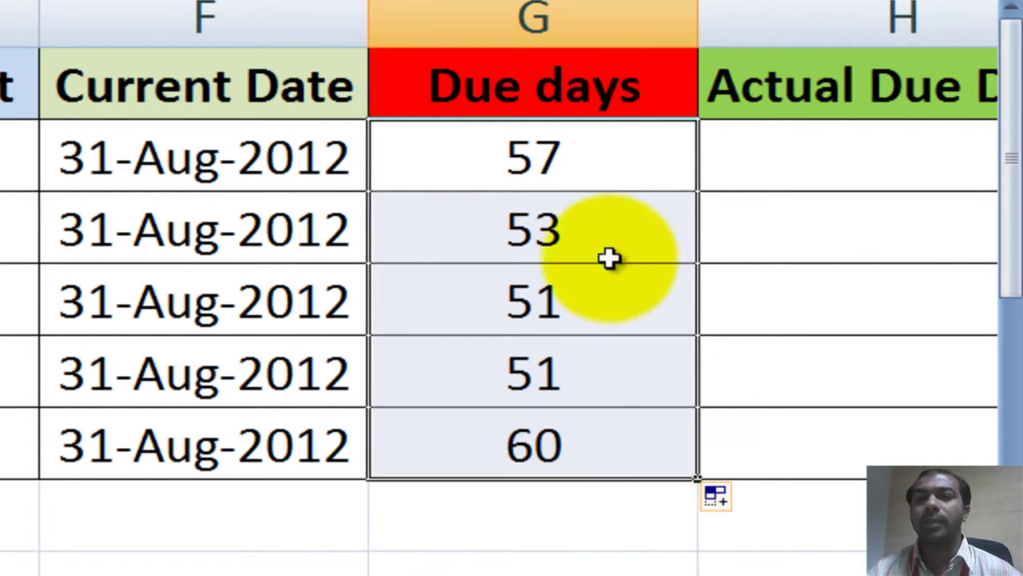
left_click(587, 185)
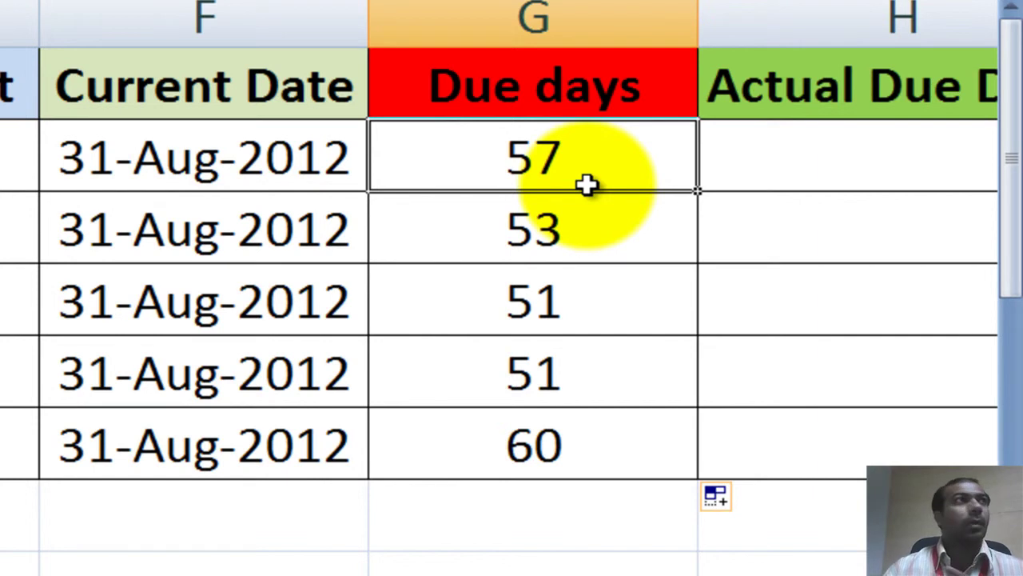
key("Right")
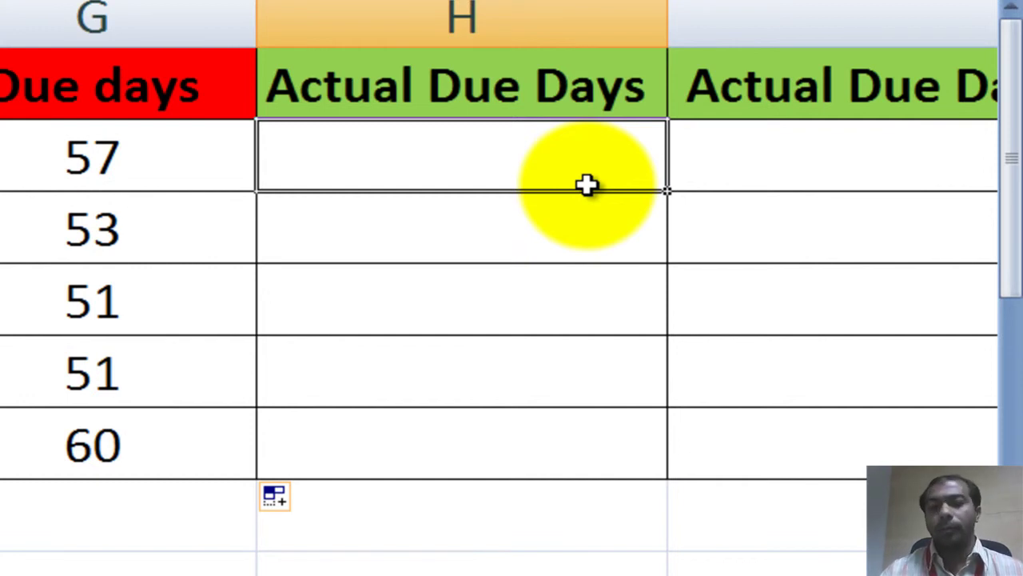
key("Left")
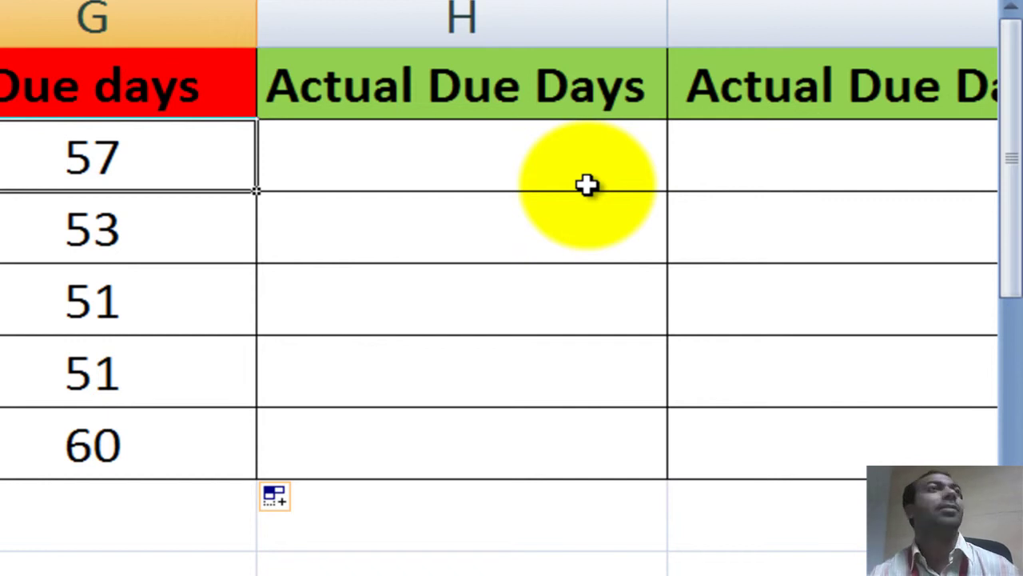
left_click(587, 184)
key("ctrl+space")
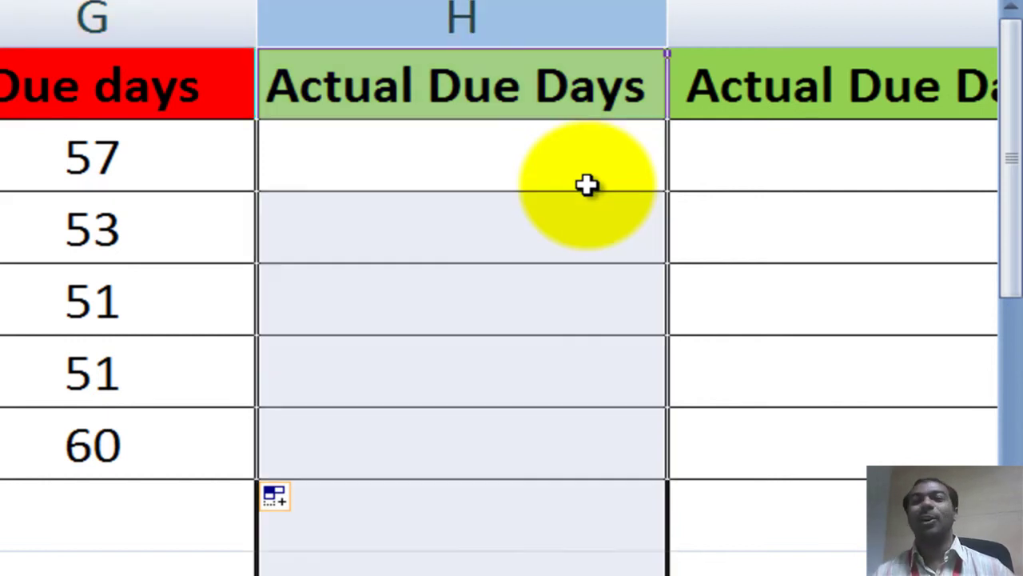
left_click(587, 185)
key("Up")
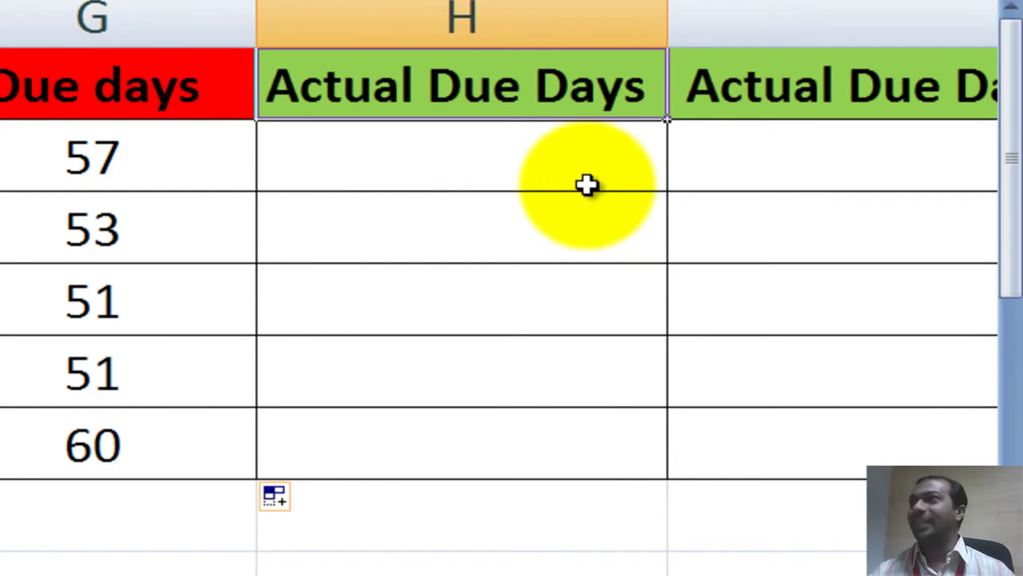
key("Down")
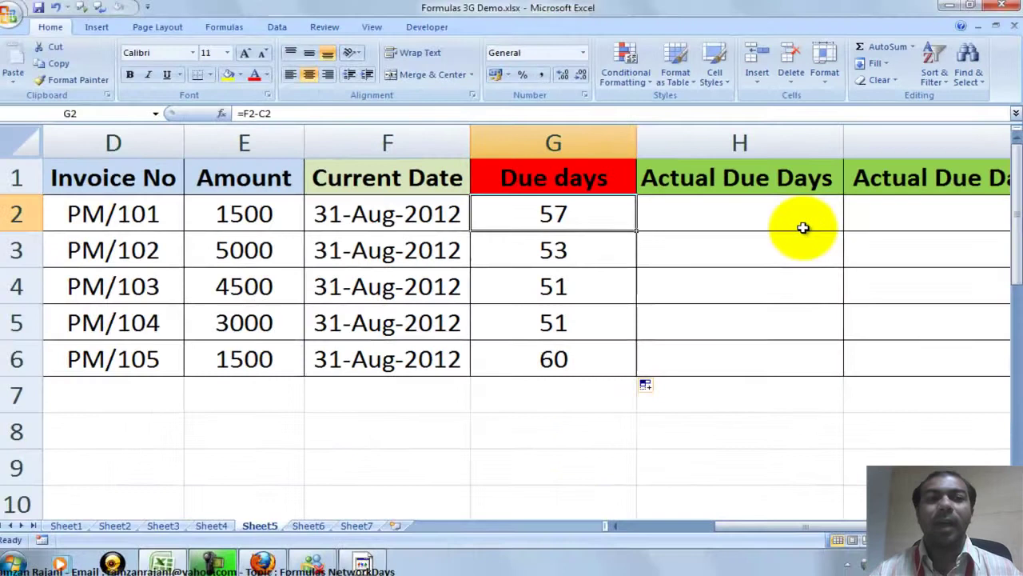
- Review row 2 and select the Invoice Sent Date and Current Date column values
key("Left")
key("Left")
key("Left")
key("Right")
key("Right")
key("Right")
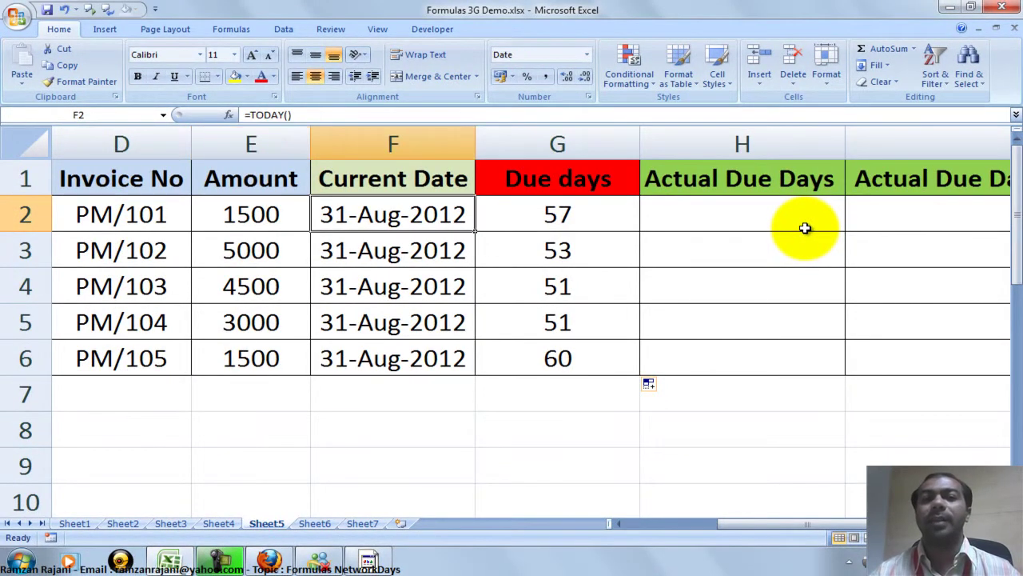
key("Left")
key("Left")
key("Left")
key("Left")
key("Left")
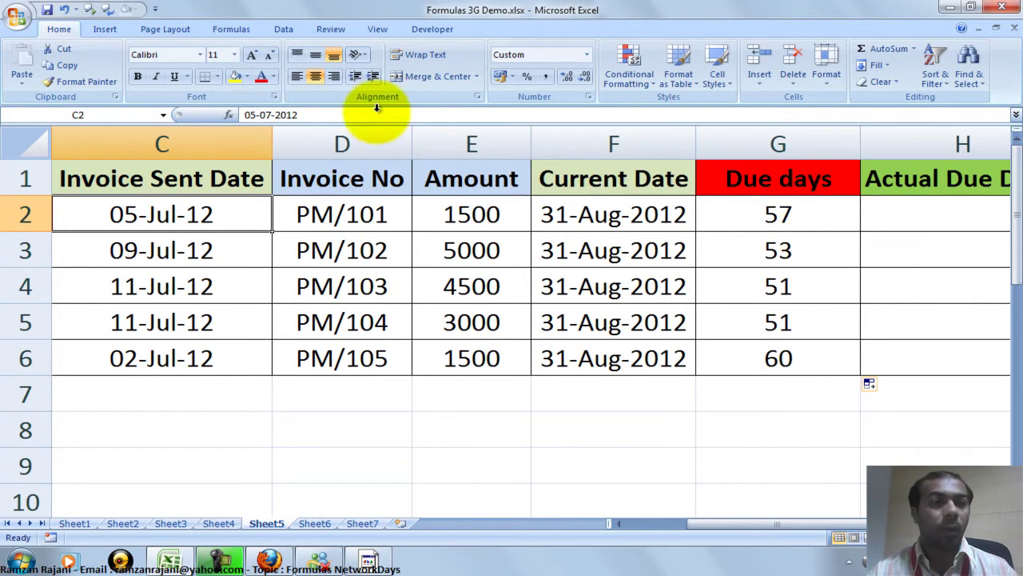
left_click_drag(240, 171, 206, 380)
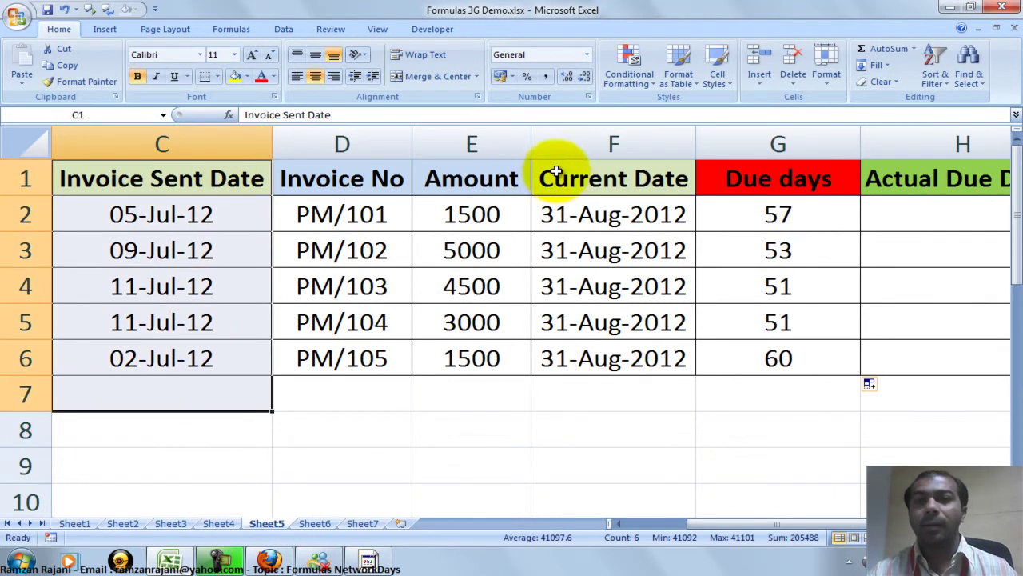
left_click_drag(555, 174, 581, 336)
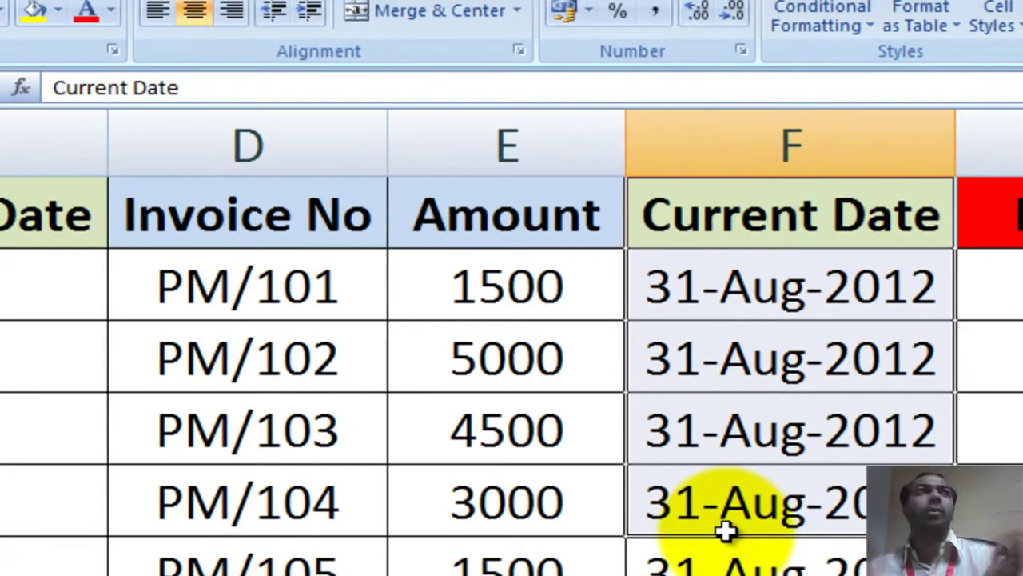
- Narrow the Invoice No, Amount, Invoice Sent Date and Due days columns
left_click(297, 351)
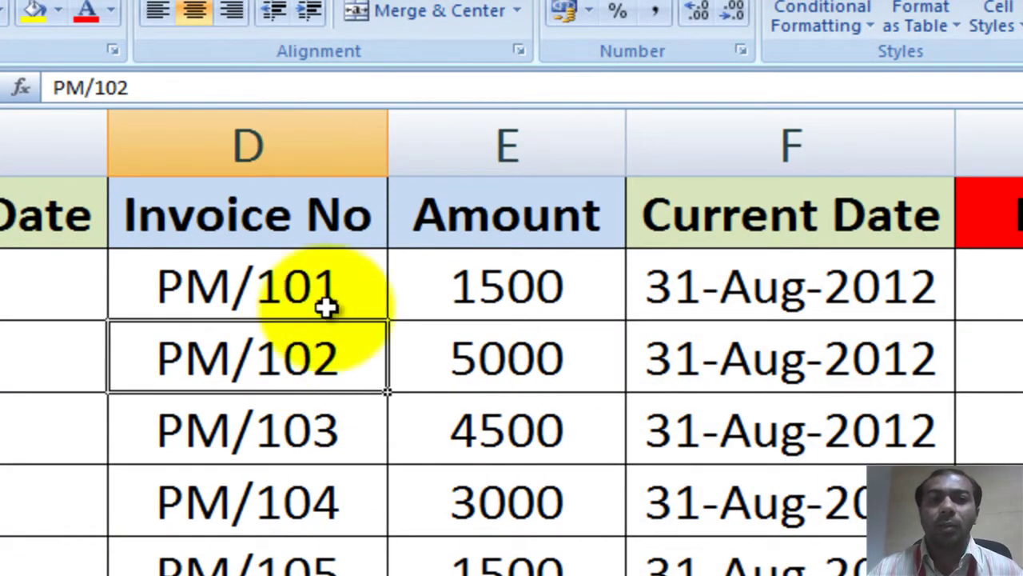
left_click_drag(394, 150, 282, 152)
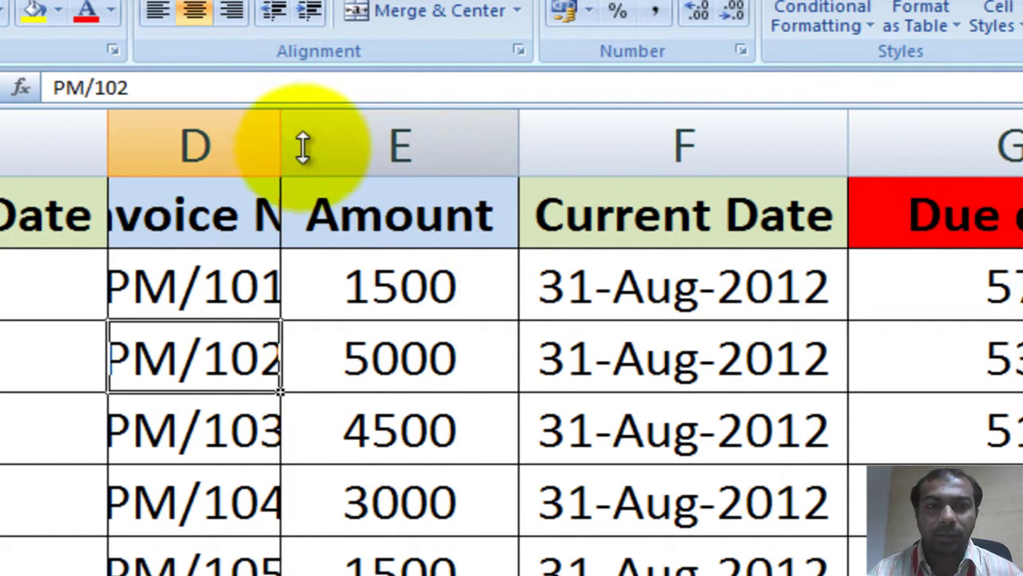
left_click_drag(525, 152, 487, 140)
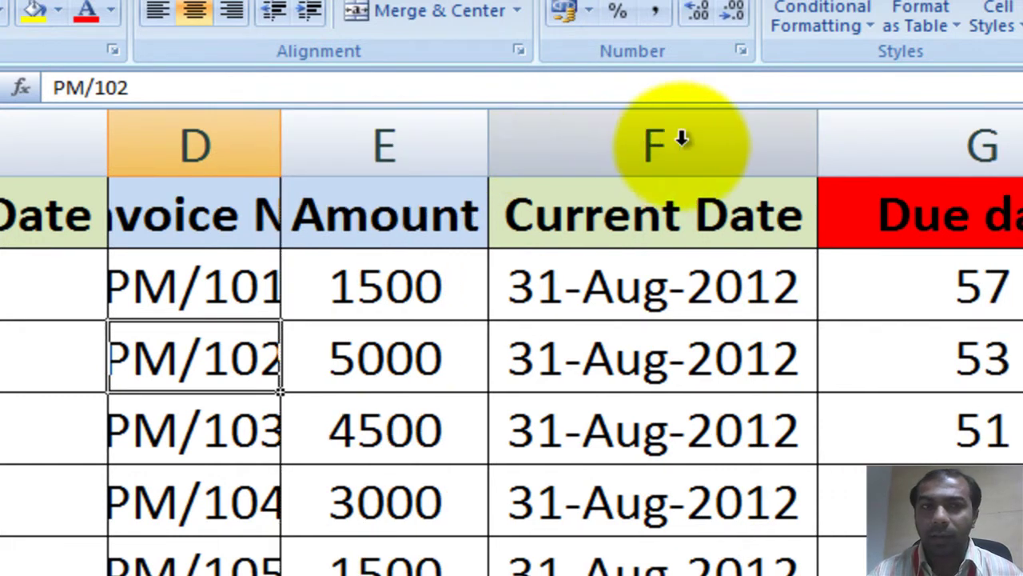
left_click_drag(107, 133, 96, 133)
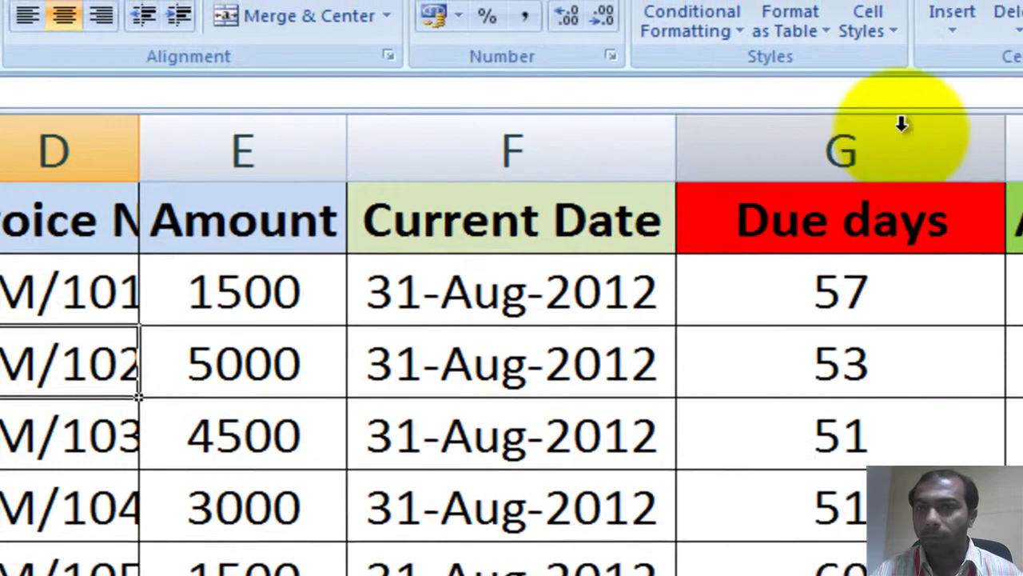
left_click_drag(1007, 137, 964, 143)
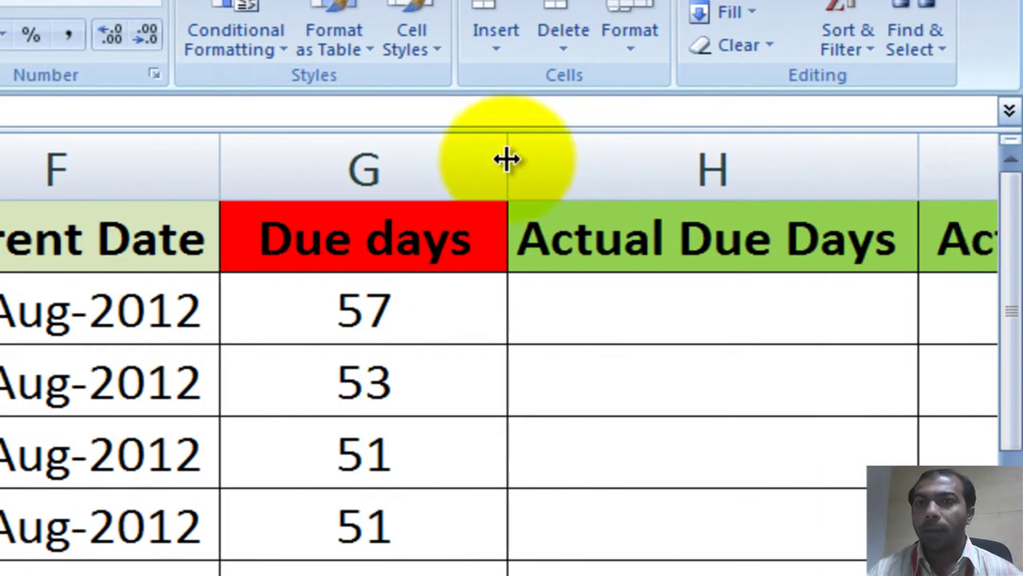
- Narrow Due days further and enter =NETWORKDAYS(C2,F2) in H2, giving 42 working days
left_click(675, 330)
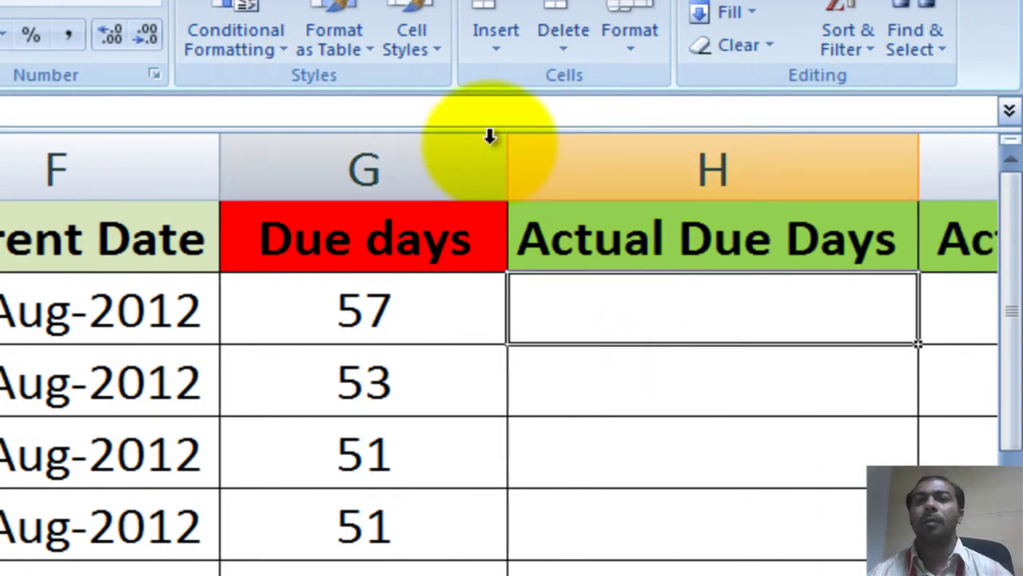
left_click_drag(502, 143, 468, 148)
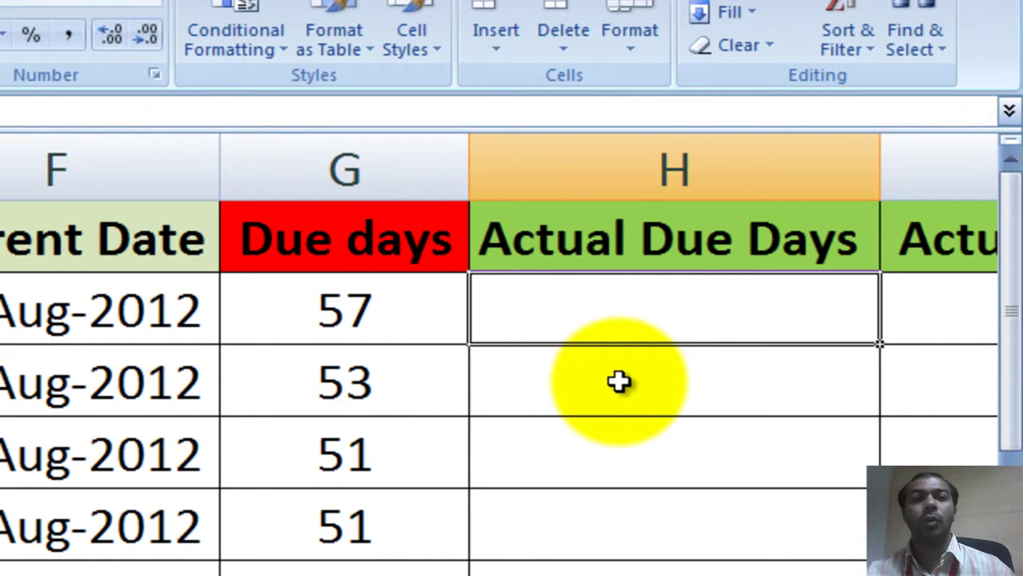
type("=ne")
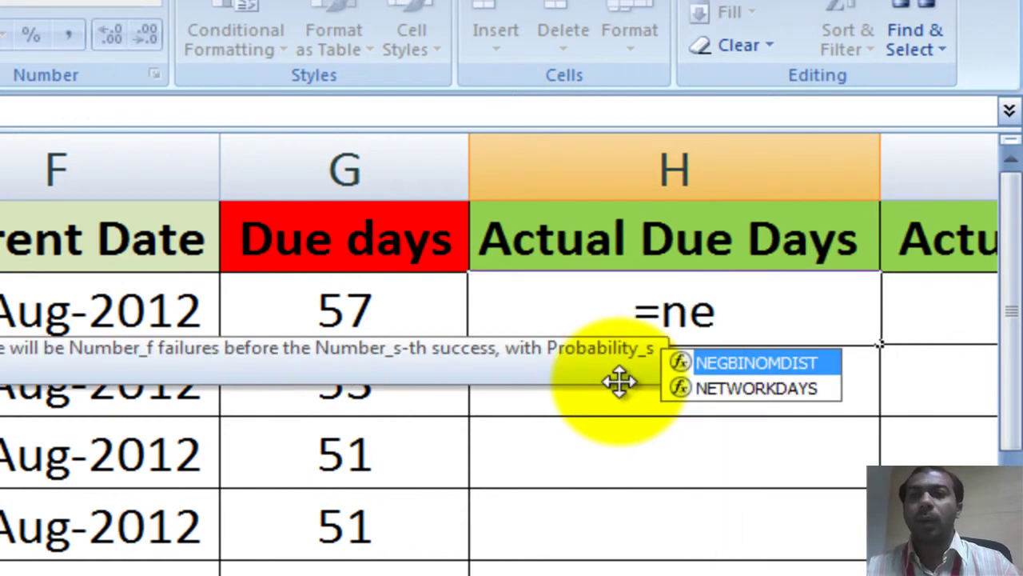
key("Down")
key("Tab")
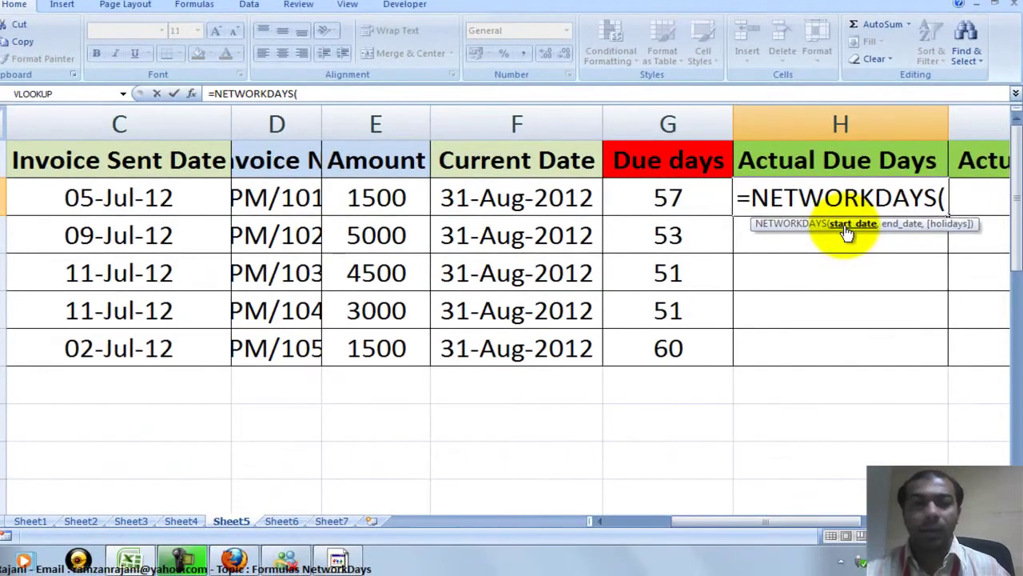
key("Left")
key("Left")
key("Left")
key("Left")
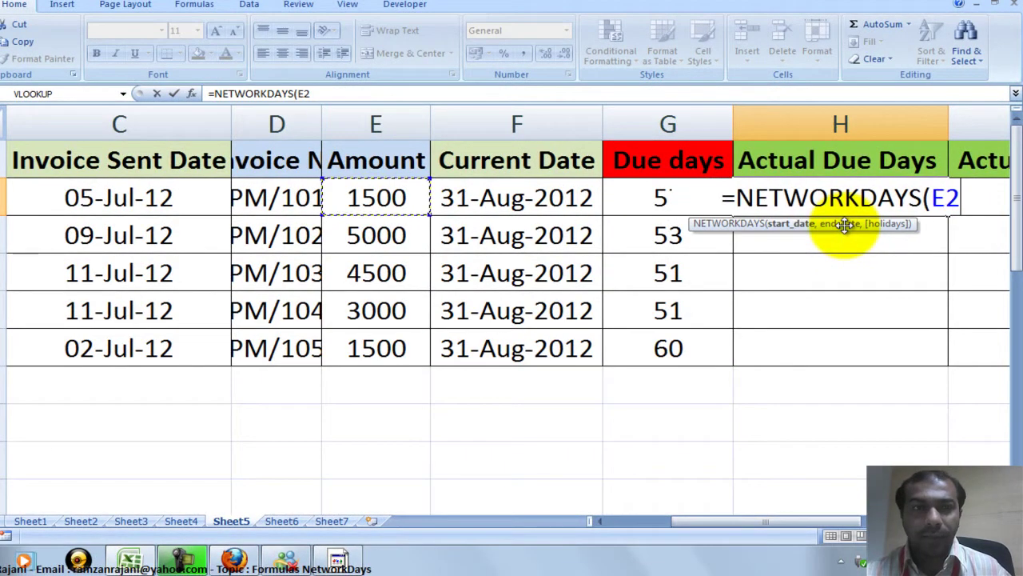
key("Left")
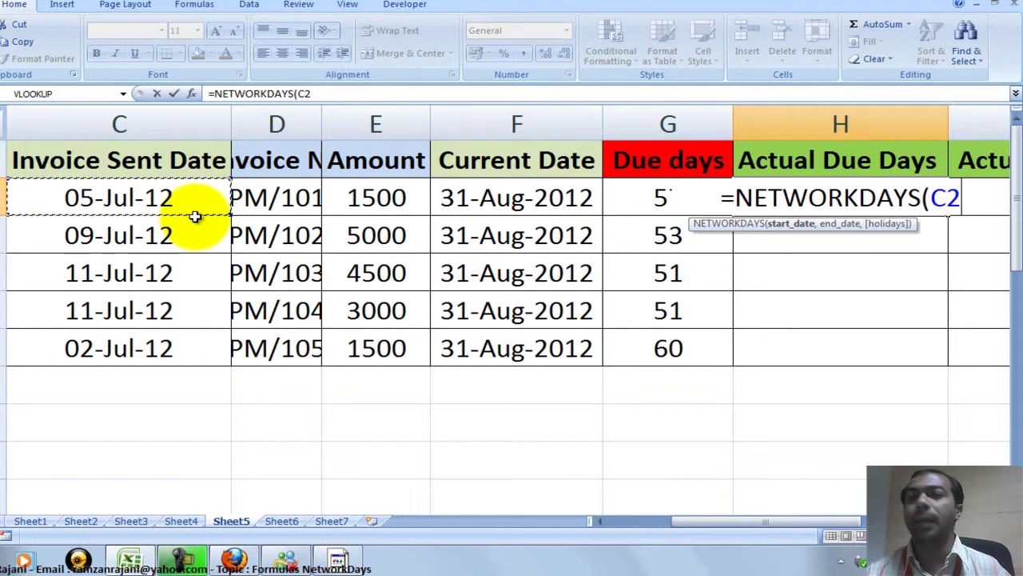
type(",")
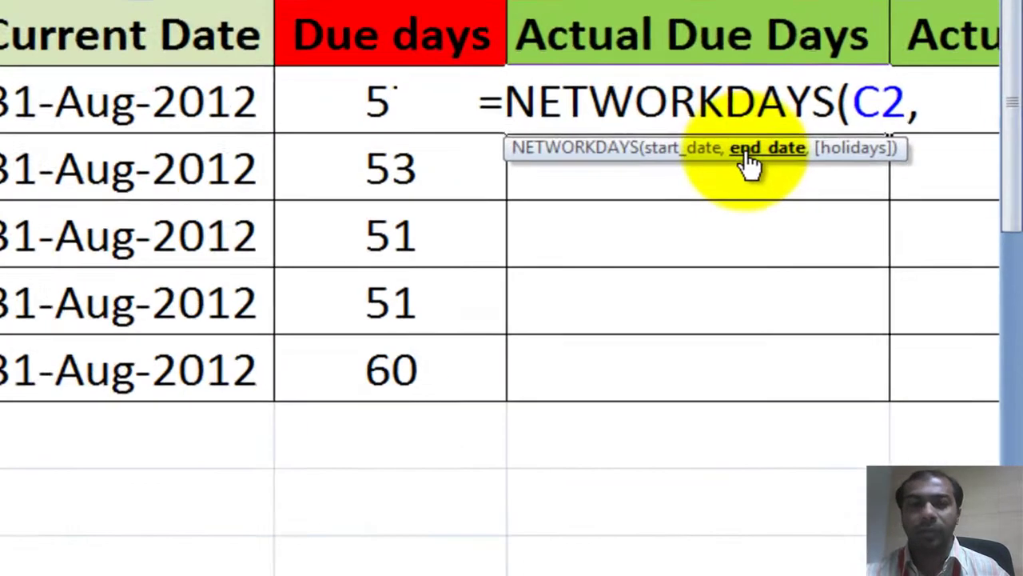
key("Left")
key("Left")
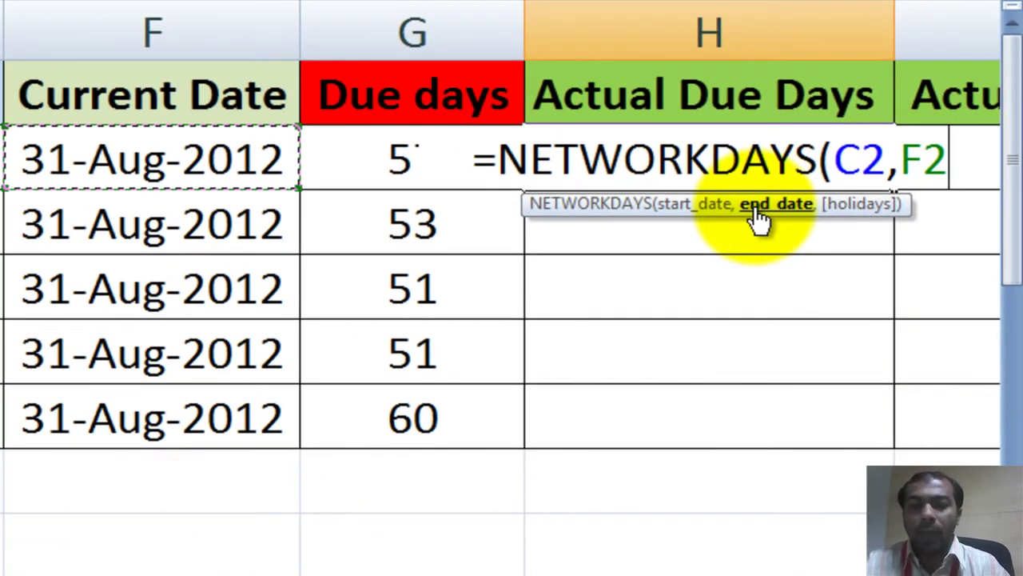
type(")")
key("Return")
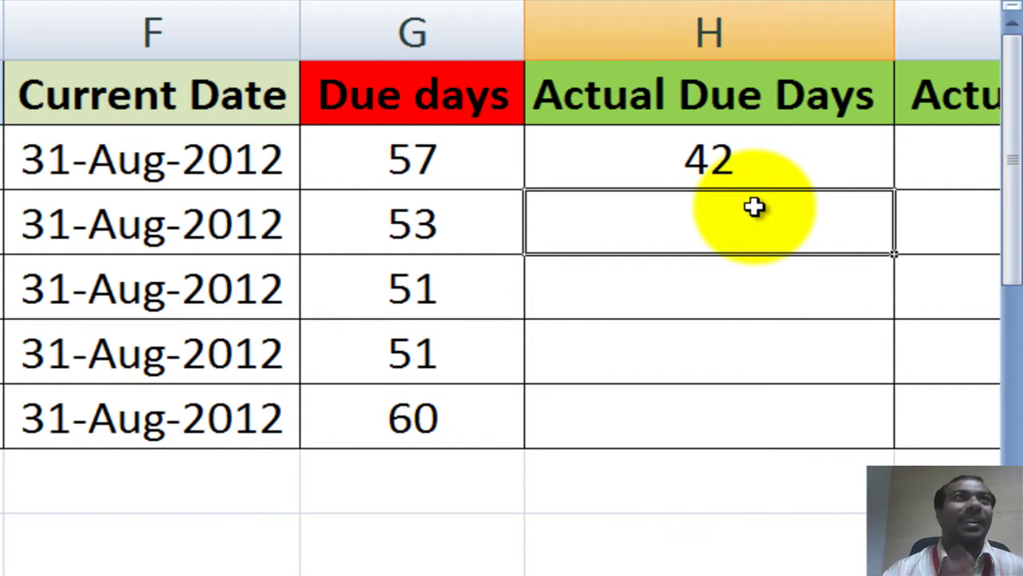
- Copy H2's NETWORKDAYS formula down to H6, giving 42, 40, 38, 38 and 45
left_click(785, 170)
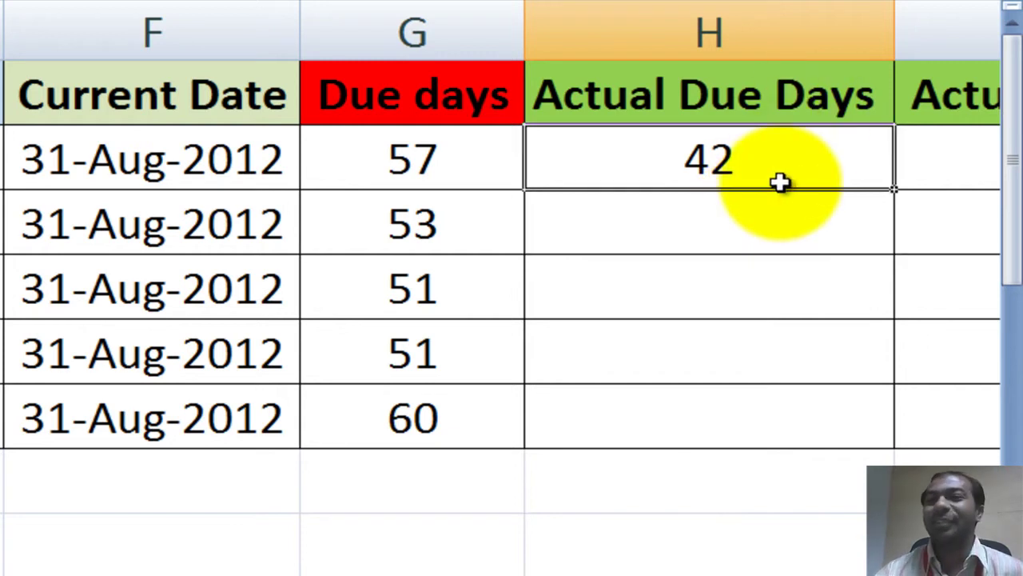
double_click(894, 192)
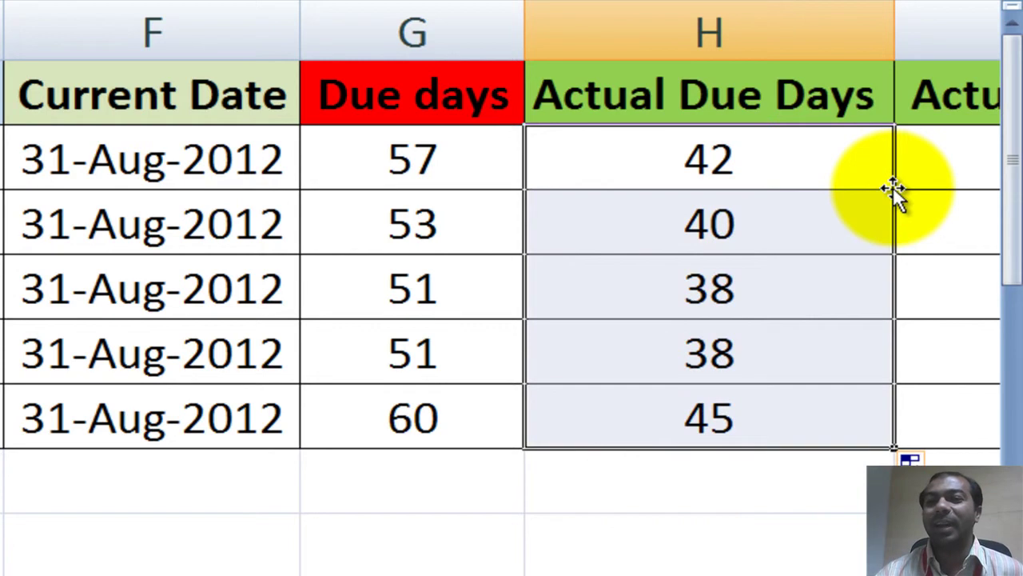
left_click(773, 412)
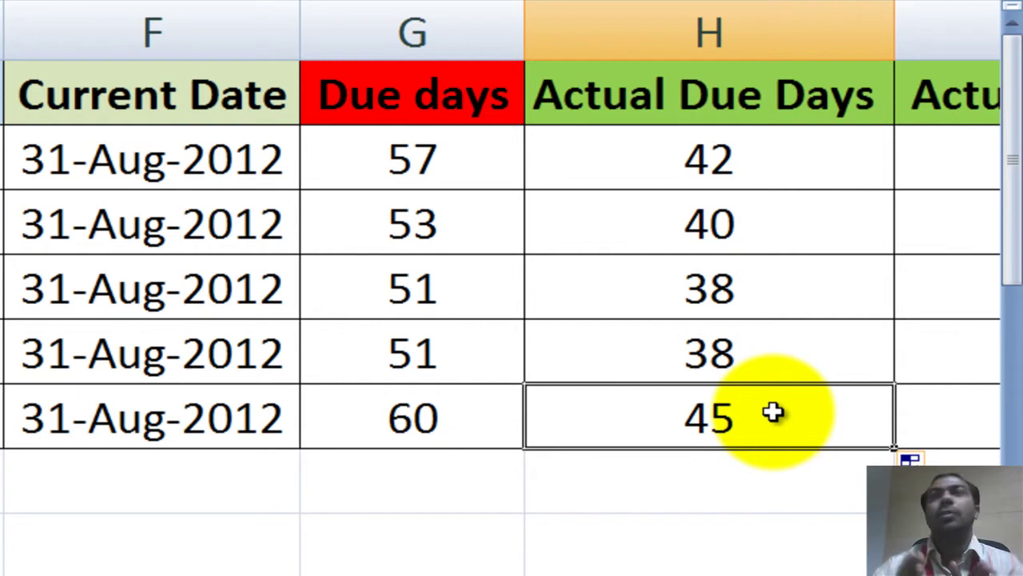
- Inspect H2's =NETWORKDAYS(C2,F2) formula in edit mode twice without changing it
key("Up")
key("Up")
key("Up")
key("Up")
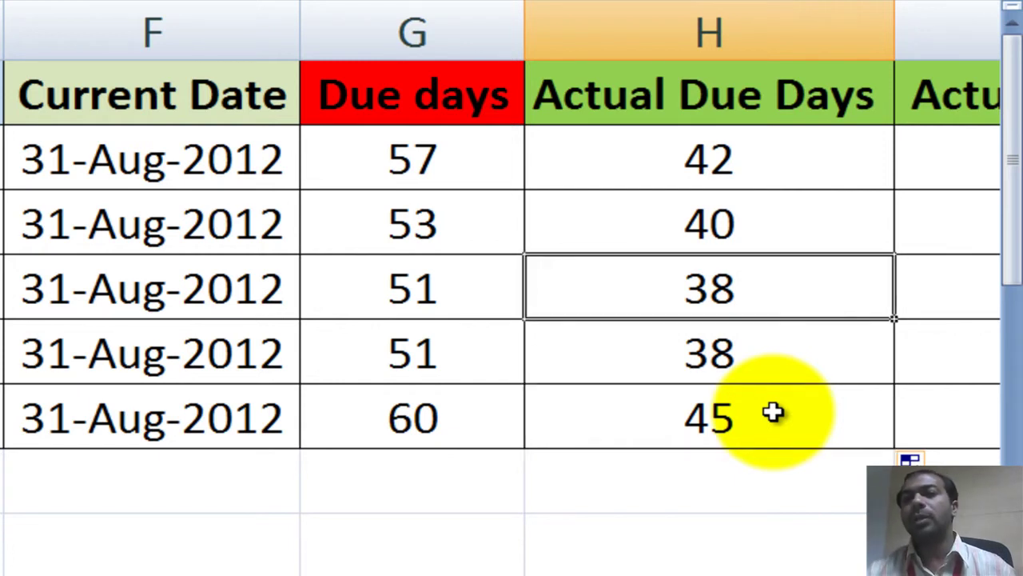
key("F2")
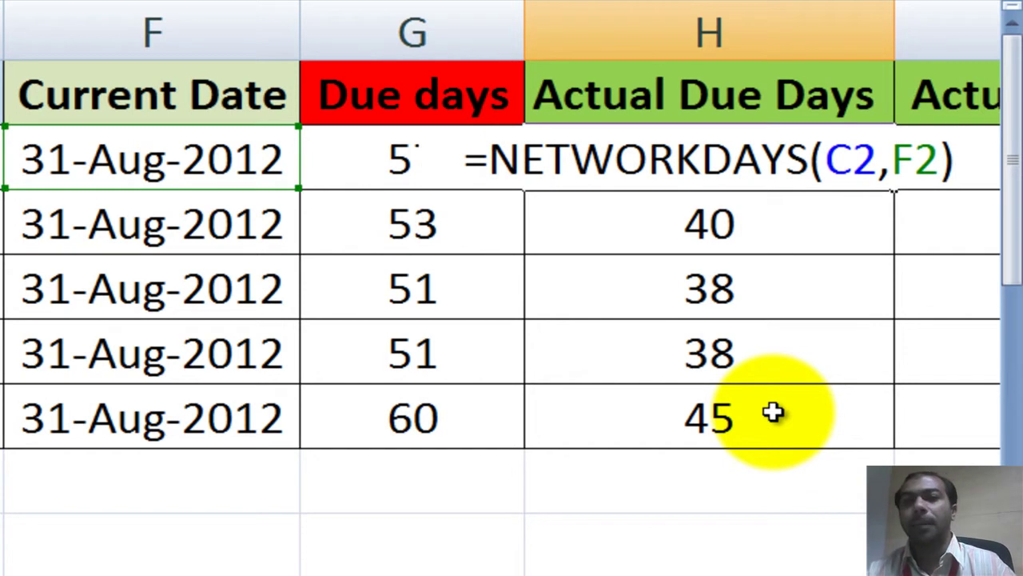
key("Return")
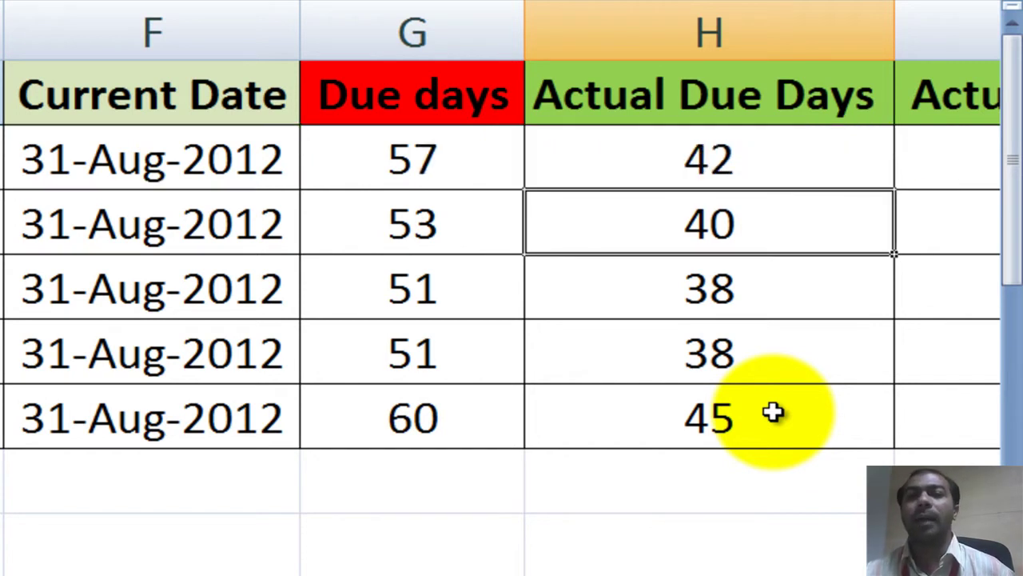
key("Up")
key("F2")
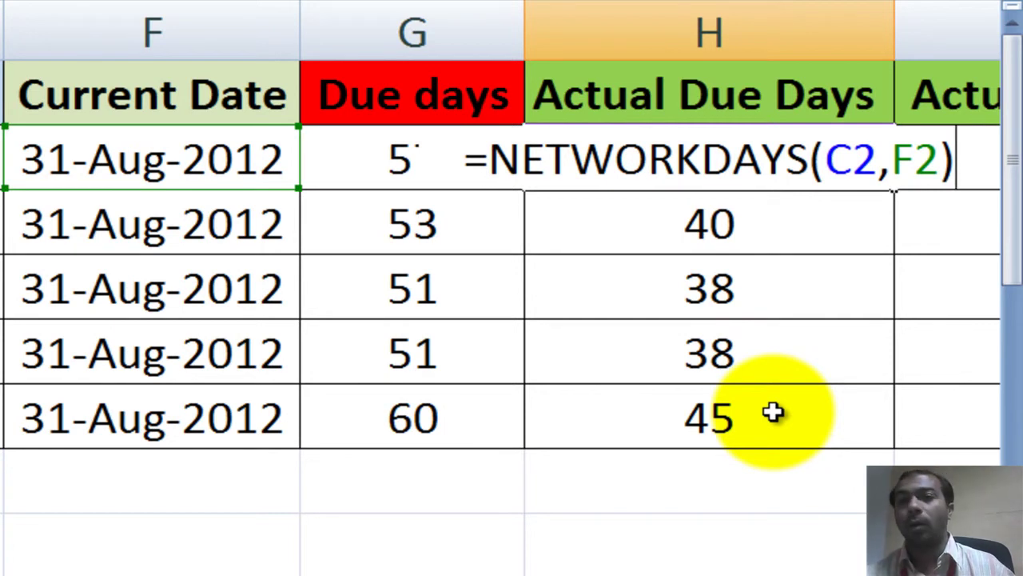
key("Return")
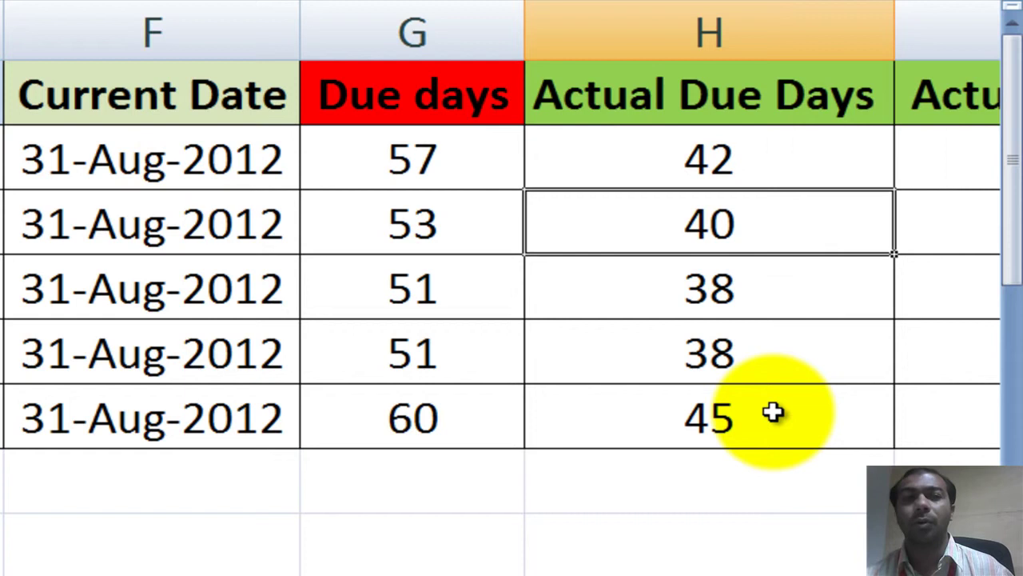
key("Up")
key("Right")
key("Right")
key("Right")
key("Right")
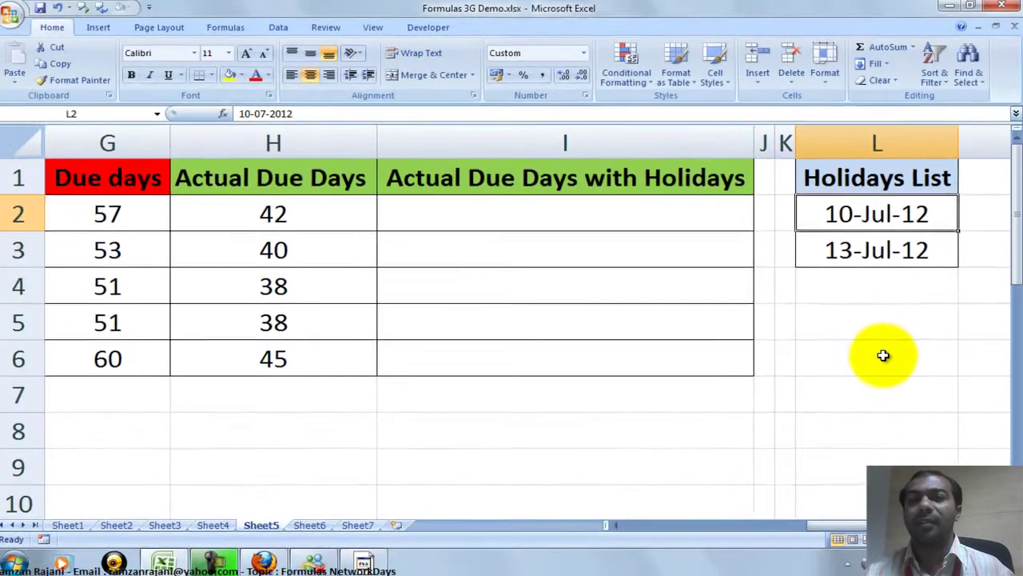
- Review the holiday dates in L2:L3 and the formulas in G2 and H2
key("Down")
key("Up")
key("Down")
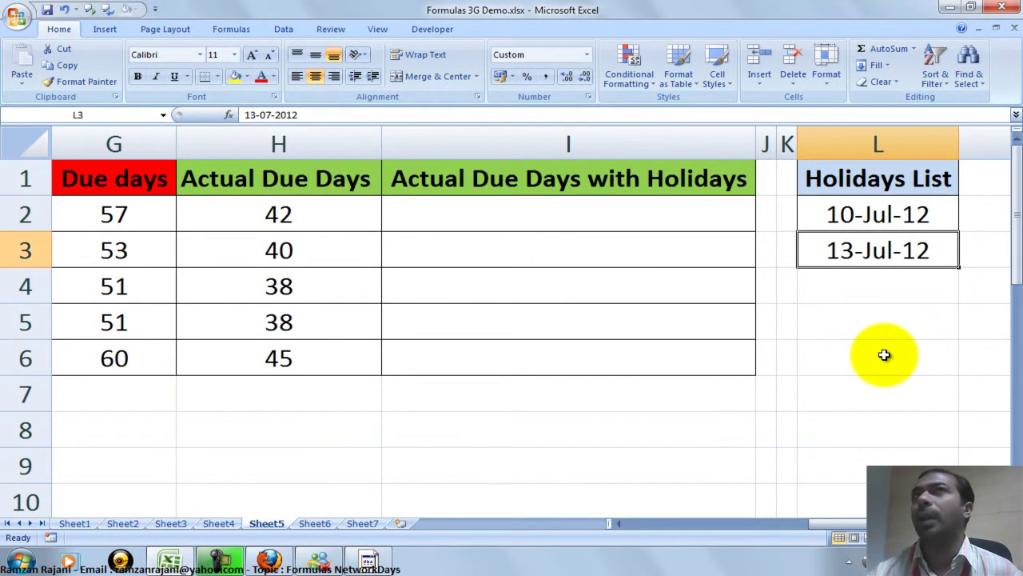
key("Up")
key("Down")
key("Up")
key("Down")
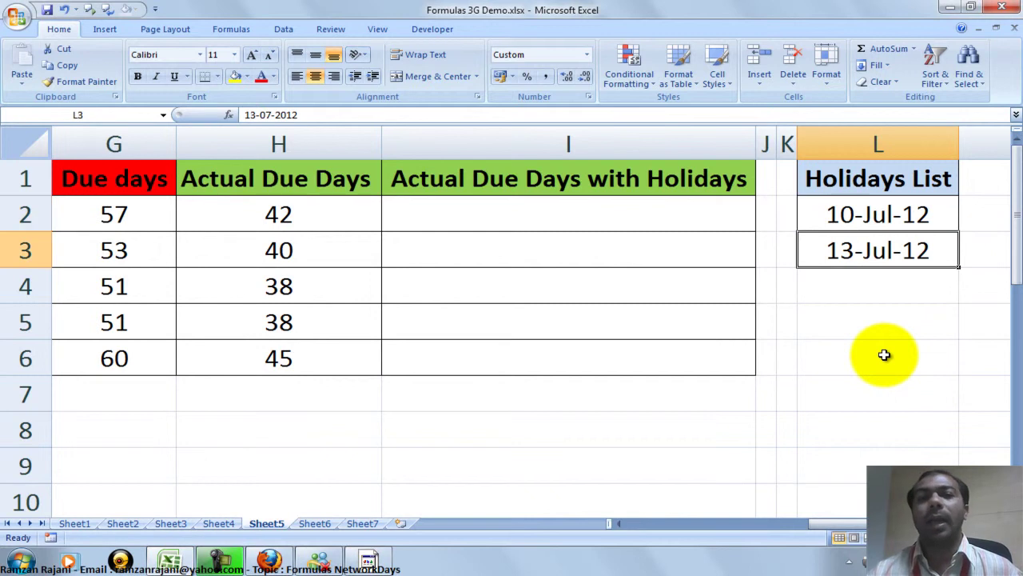
key("Up")
key("Down")
key("Up")
key("Left")
key("Left")
key("Left")
key("Left")
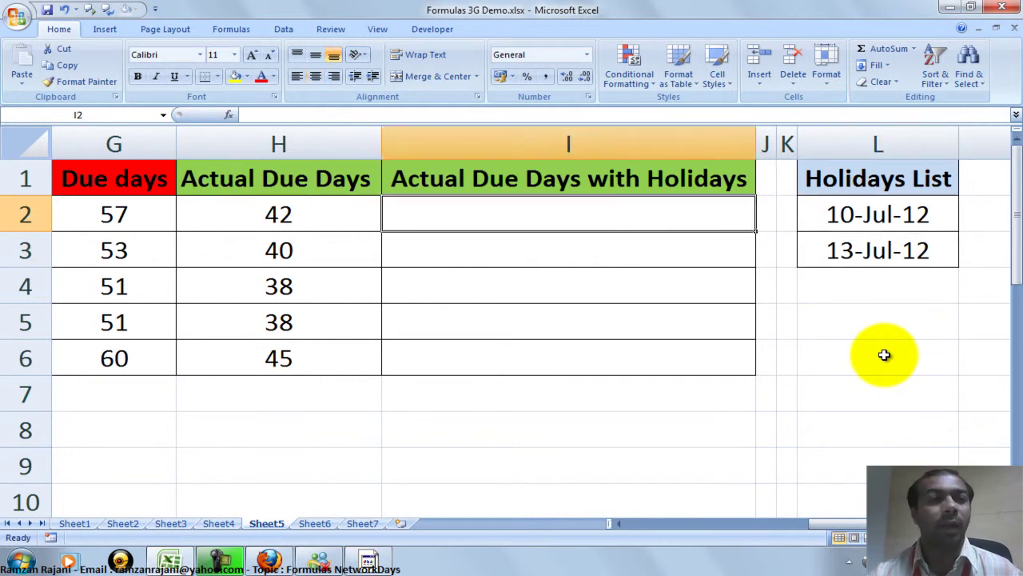
key("Left")
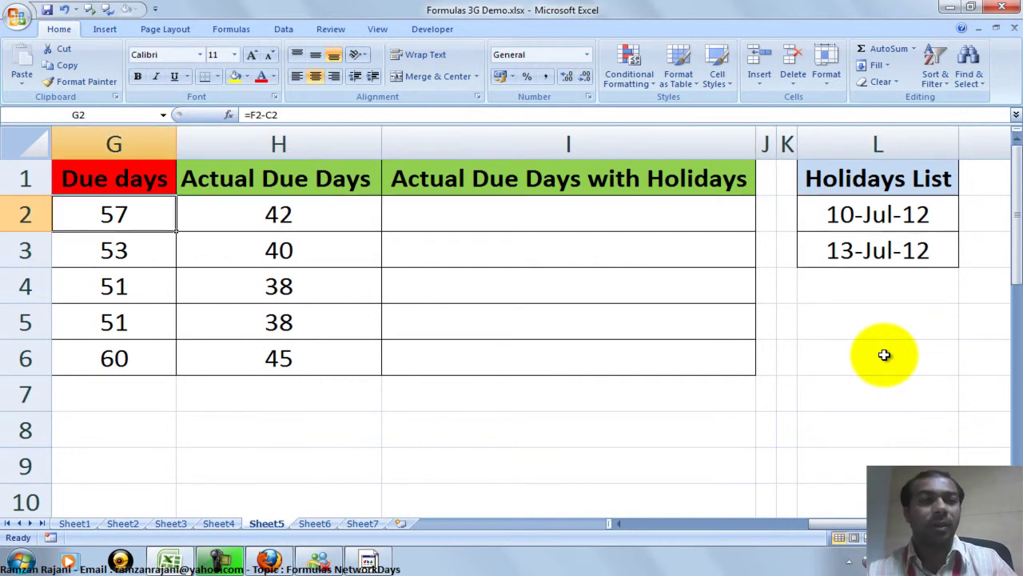
key("Right")
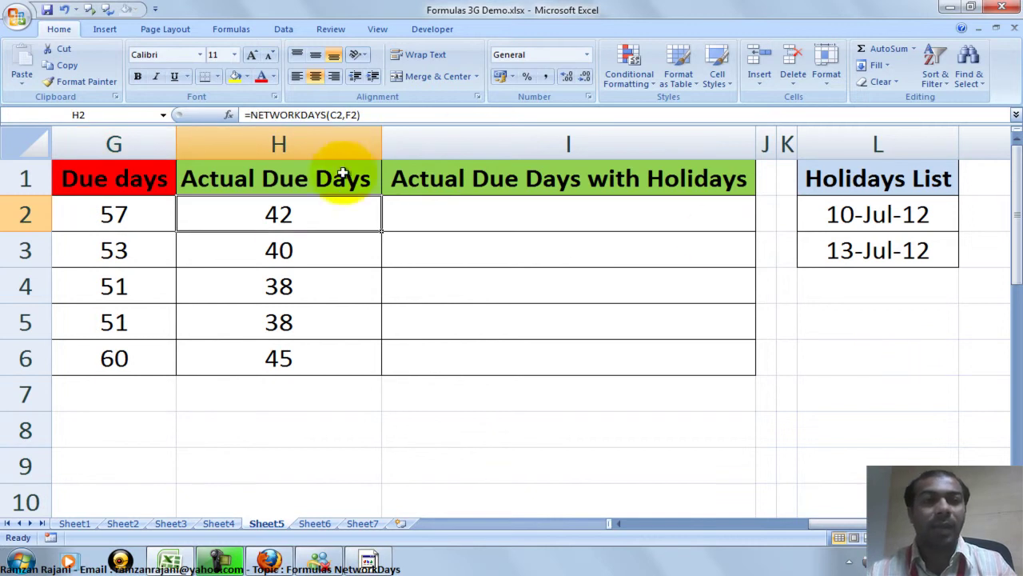
- Add L2:L3 as holidays so H2 reads =NETWORKDAYS(C2,F2,L2:L3) and shows 40
key("F2")
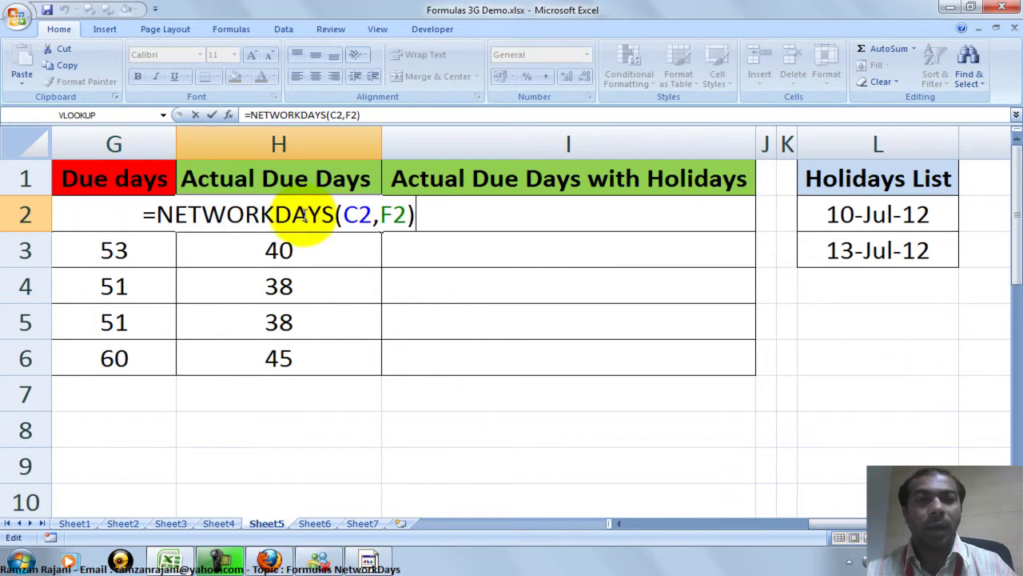
key("Left")
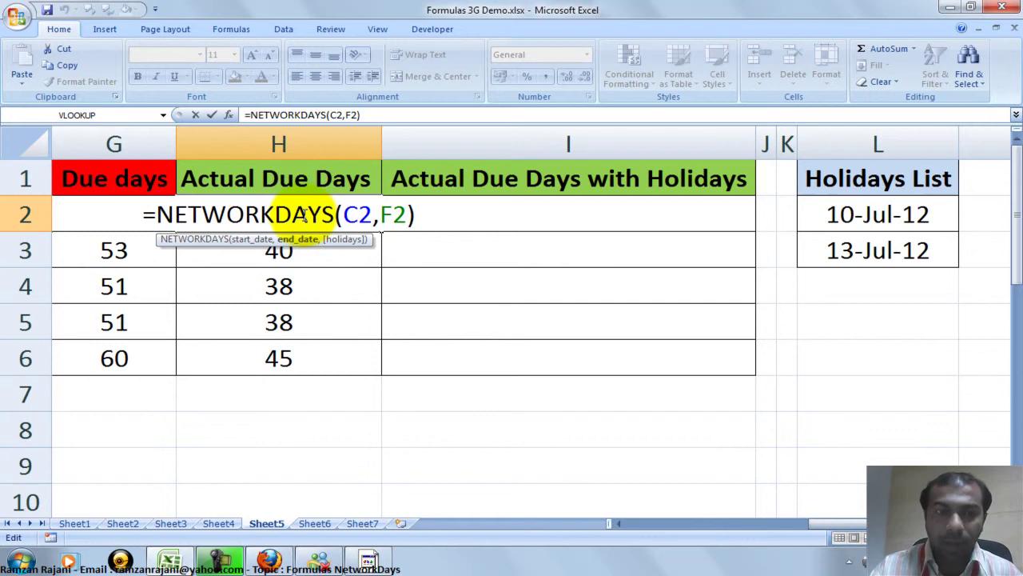
type(",")
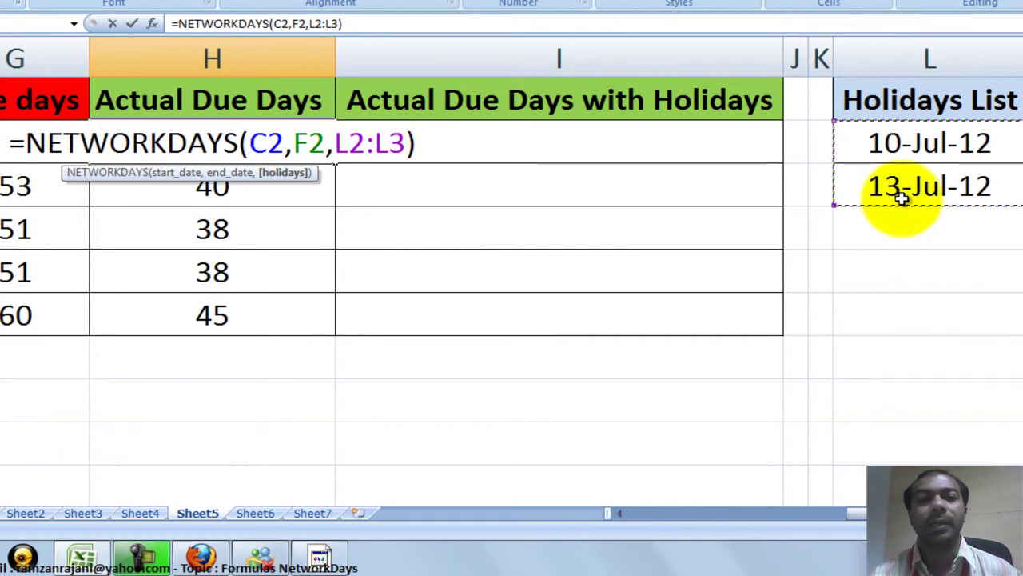
key("Return")
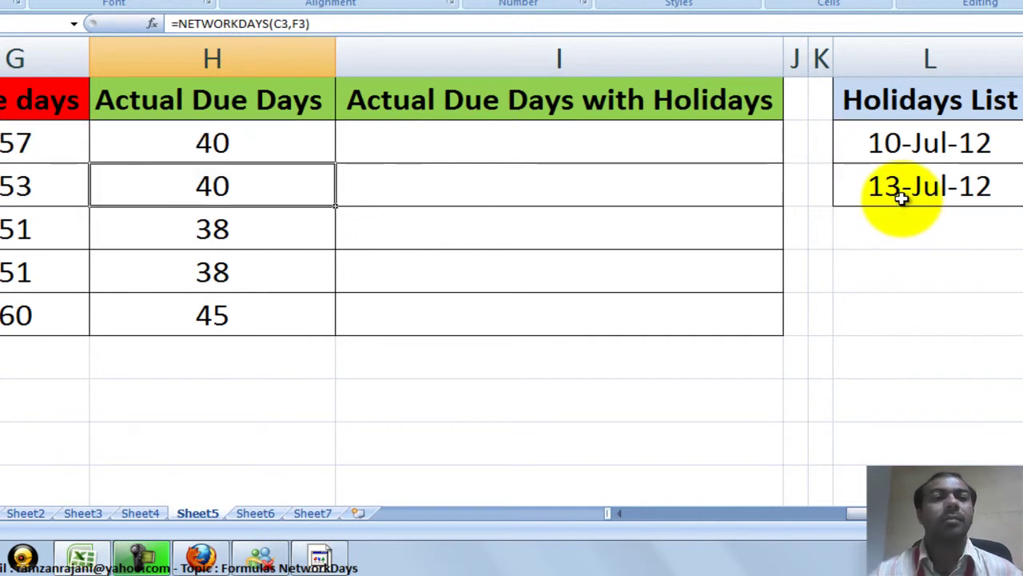
key("Up")
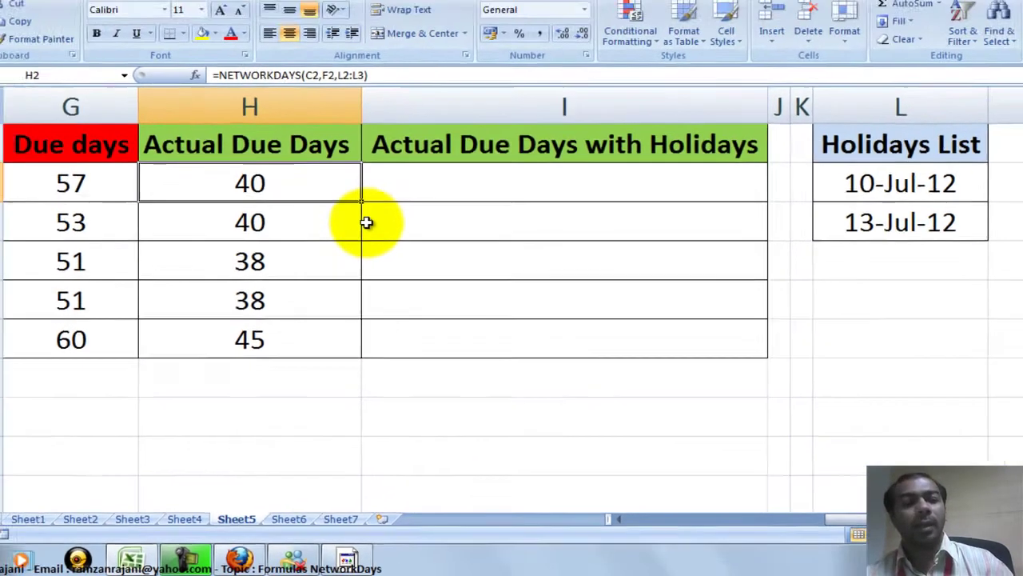
key("F2")
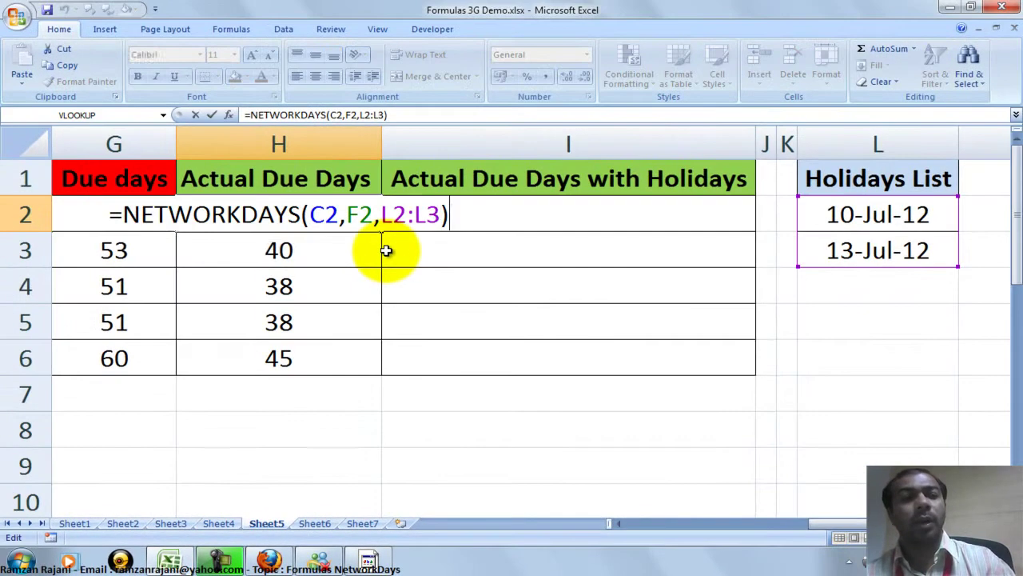
key("Left")
key("Left")
key("Left")
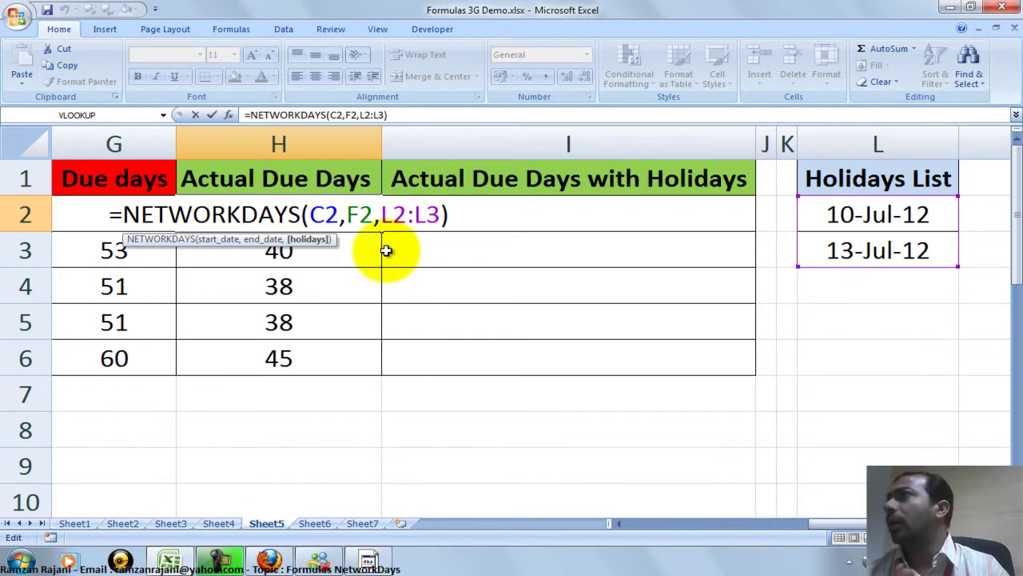
key("Return")
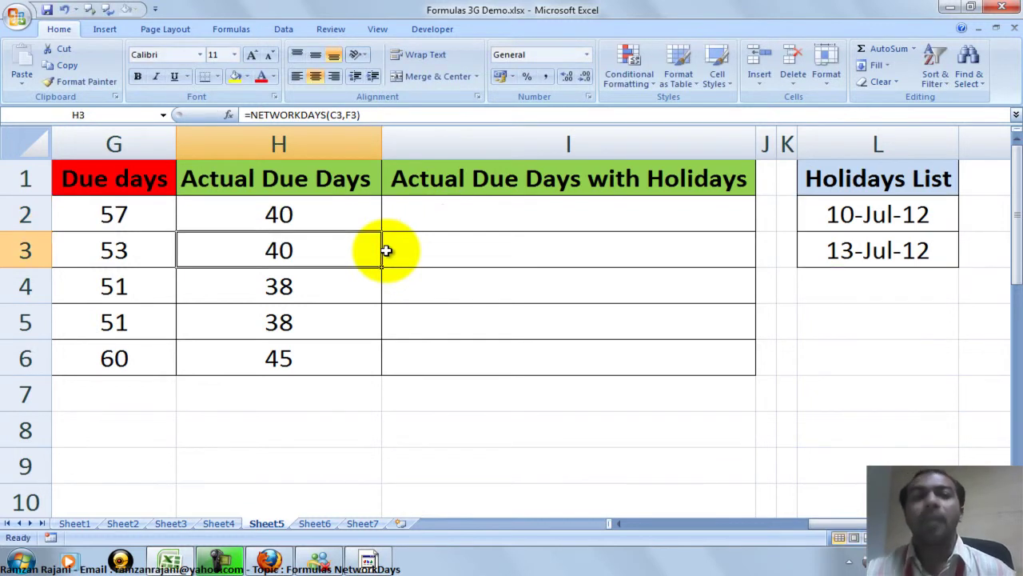
key("Up")
key("Right")
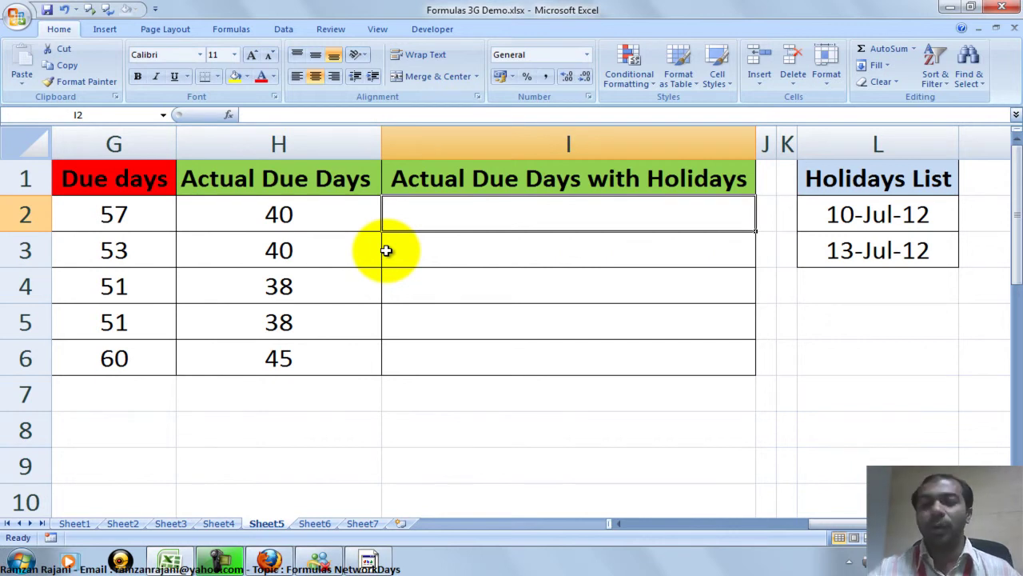
- Type =ne in I2 and see that suggestions offer NETWORKDAYS but no NETWORKDAYS.INTL
type("=ne")
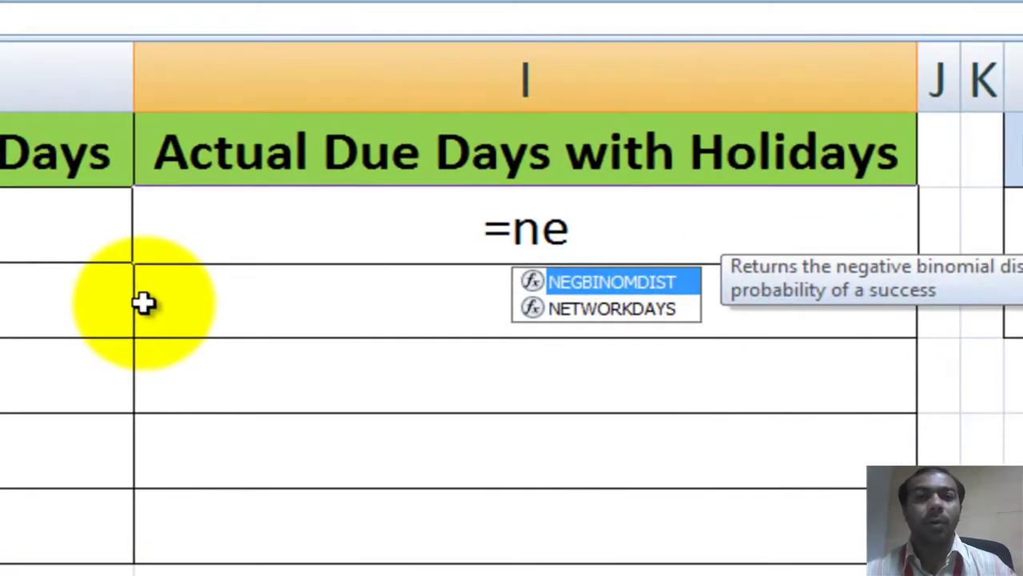
key("Down")
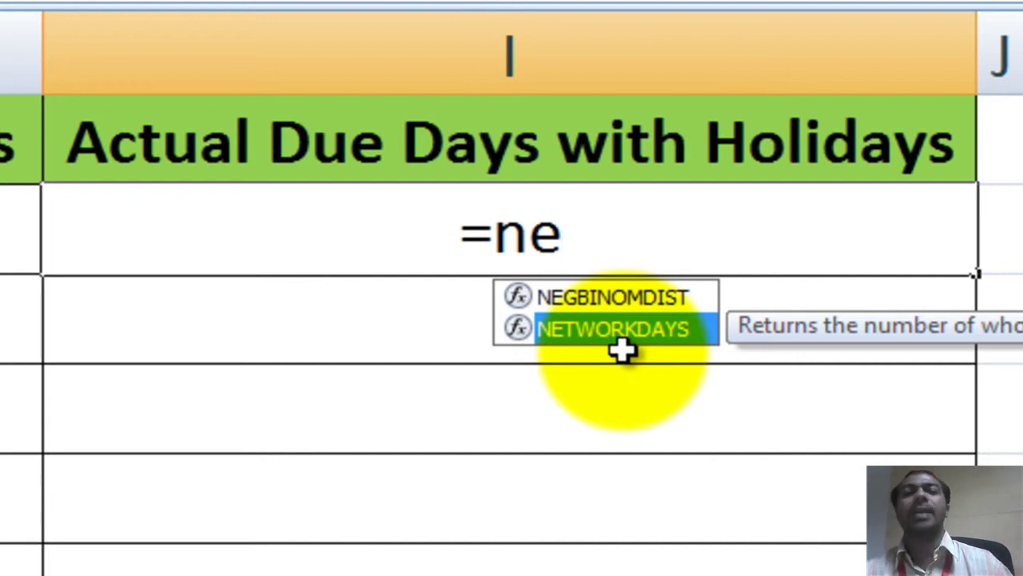
key("Escape")
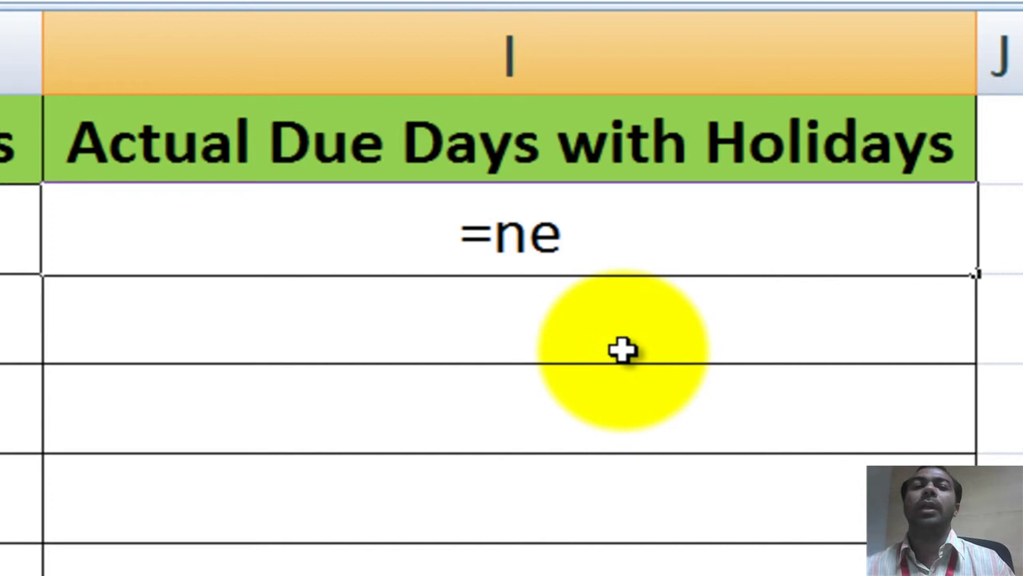
- Cancel the =ne entry, copy the table A1:I6, and open the Windows Start menu
key("Escape")
key("Up")
key("shift+Down")
key("shift+Down")
key("shift+Down")
key("shift+Down")
key("shift+Down")
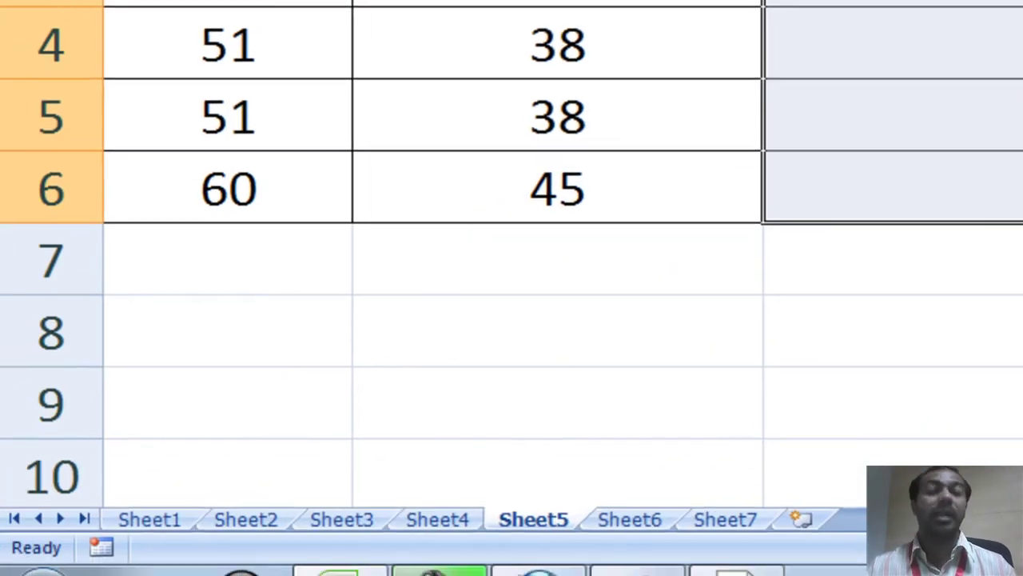
key("shift+Left")
key("shift+Left")
key("shift+Left")
key("shift+Left")
key("shift+Left")
key("shift+Left")
key("shift+Left")
key("shift+Left")
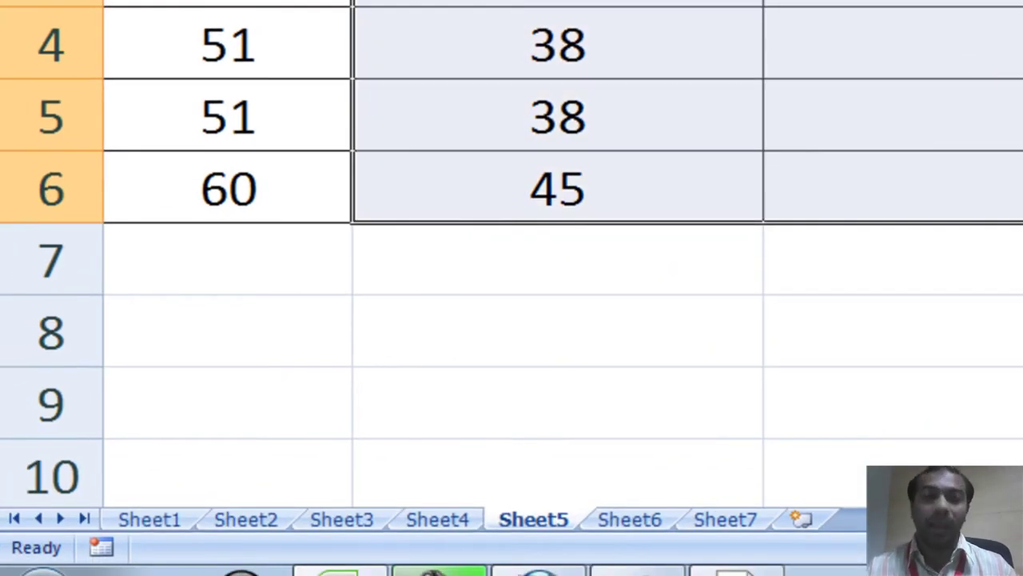
key("ctrl+c")
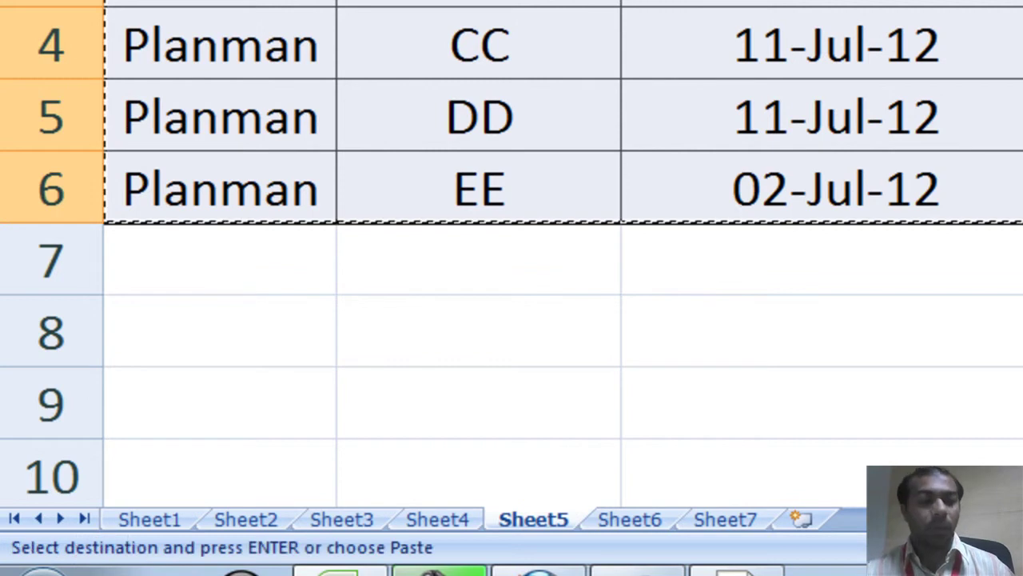
key("super")
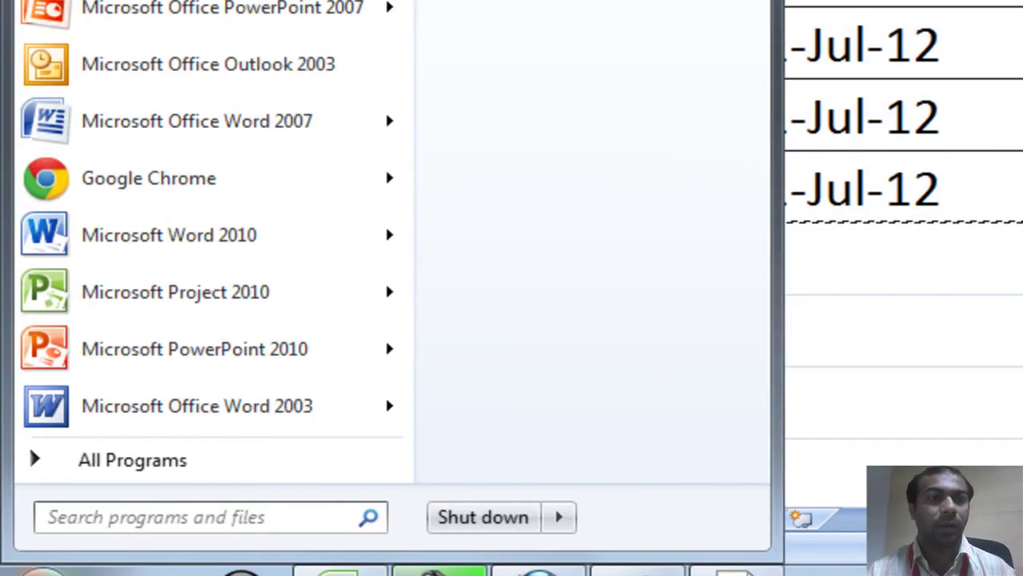
- Launch Excel 2010 and cancel the PERSONAL.XLSB file-in-use warning to get a blank Book1
key("Escape")
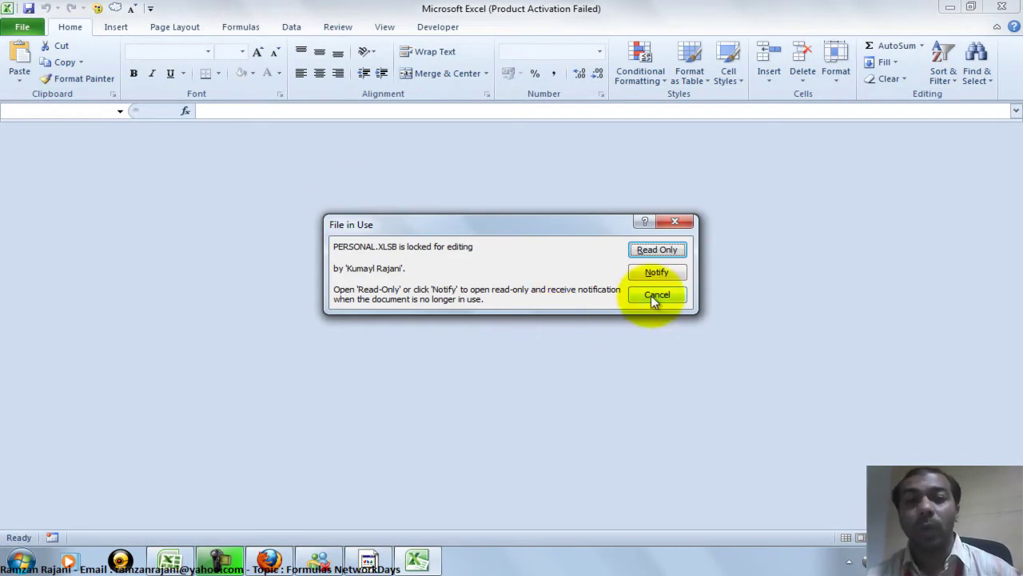
left_click(656, 294)
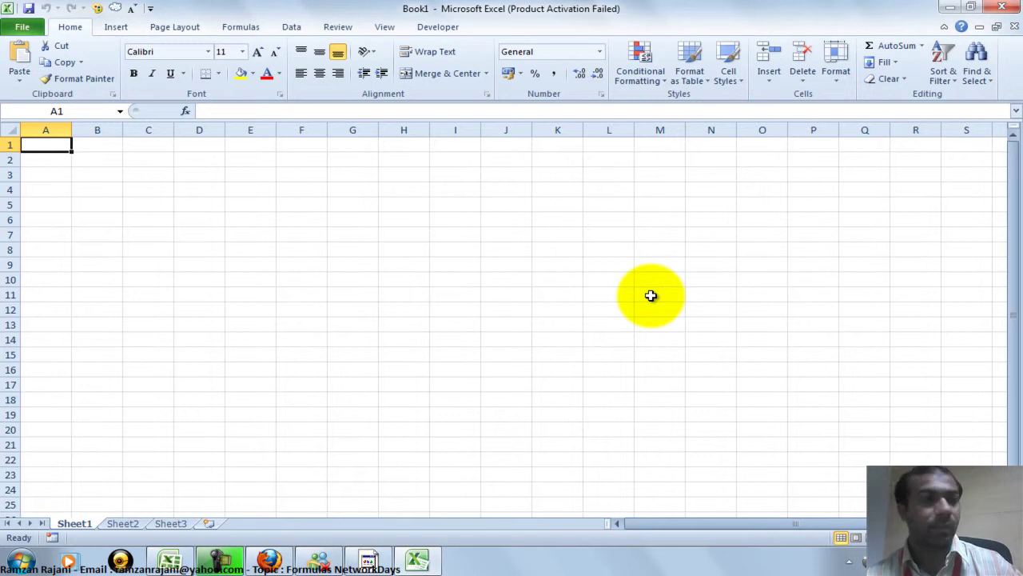
- Paste the invoice table into Book1 at A1, AutoFit all columns, and select I2
key("ctrl+v")
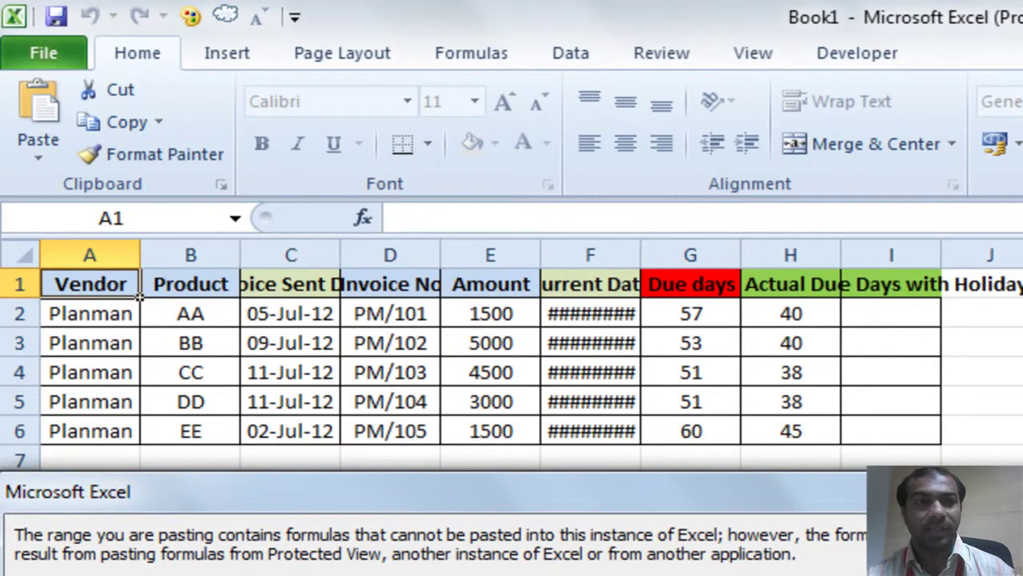
key("Return")
key("ctrl+a")
key("ctrl+a")
double_click(240, 249)
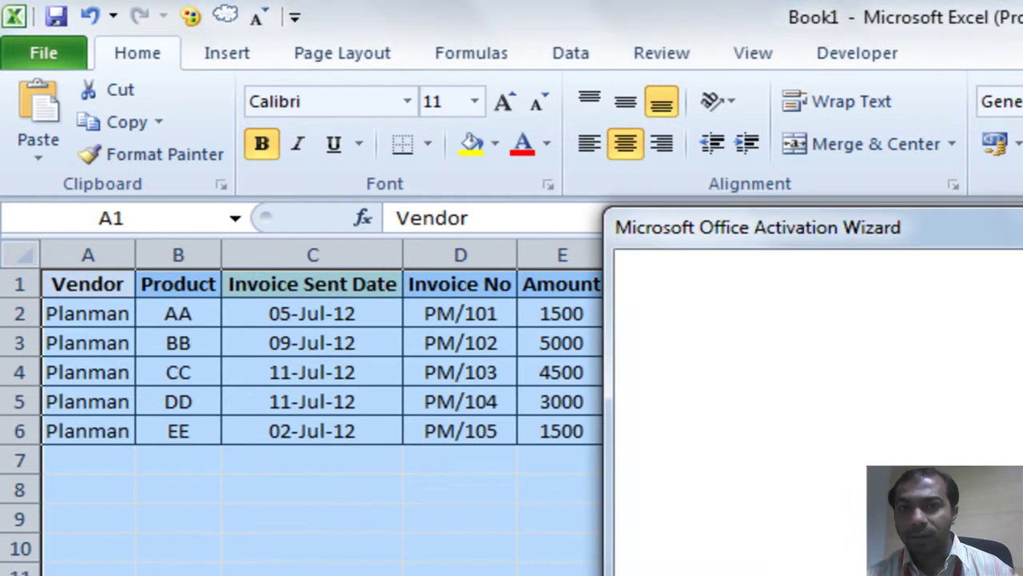
key("Escape")
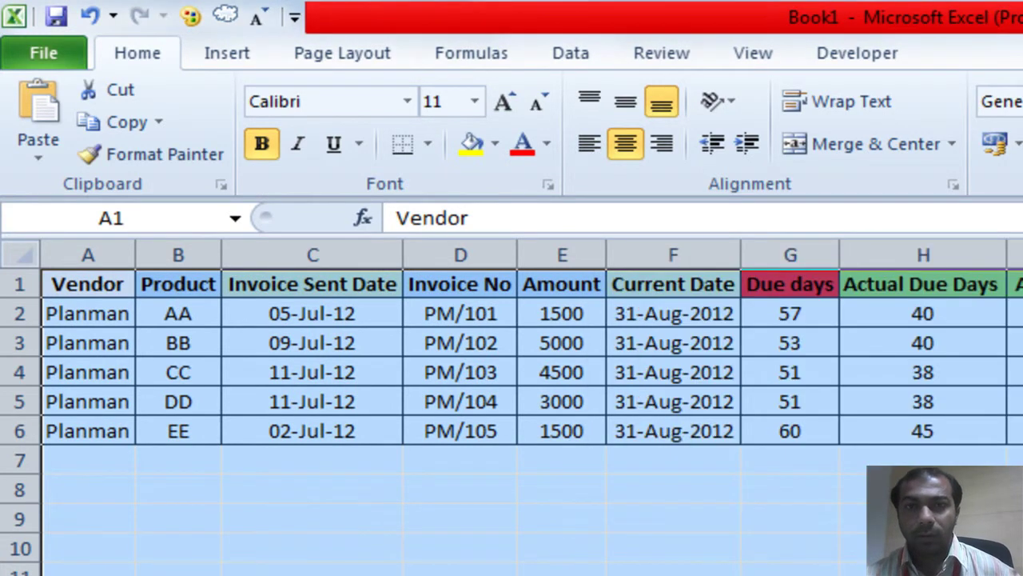
left_click(1015, 313)
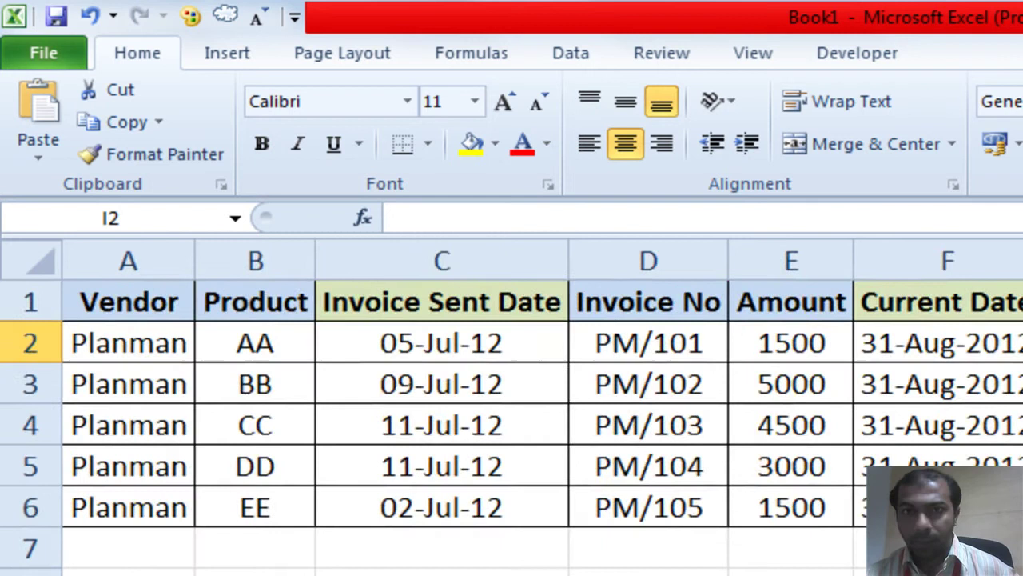
scroll(511, 399, "right", 1)
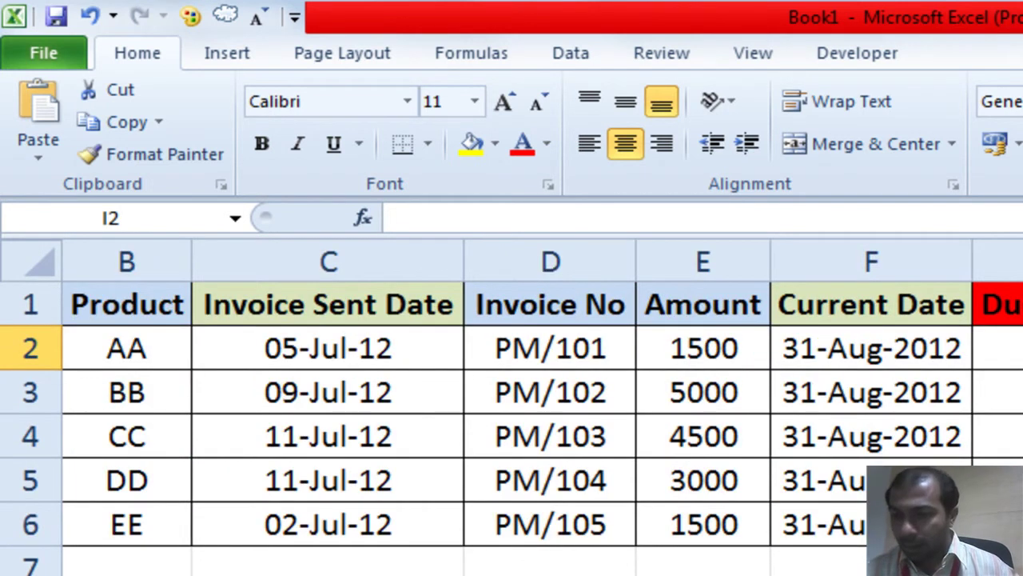
- Begin I2's formula with NETWORKDAYS.INTL picked from the function suggestions
type("=")
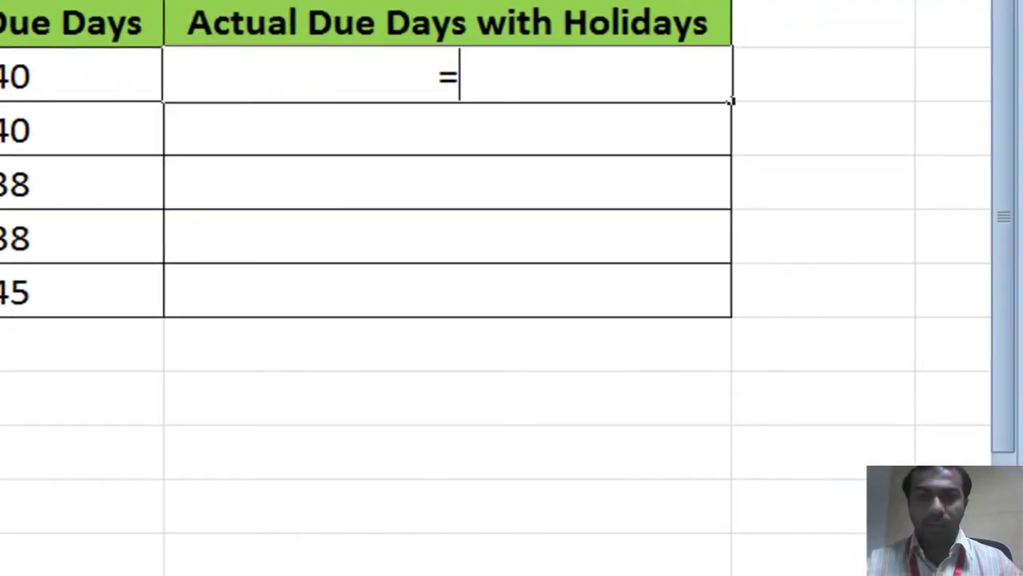
type("ne")
key("Down")
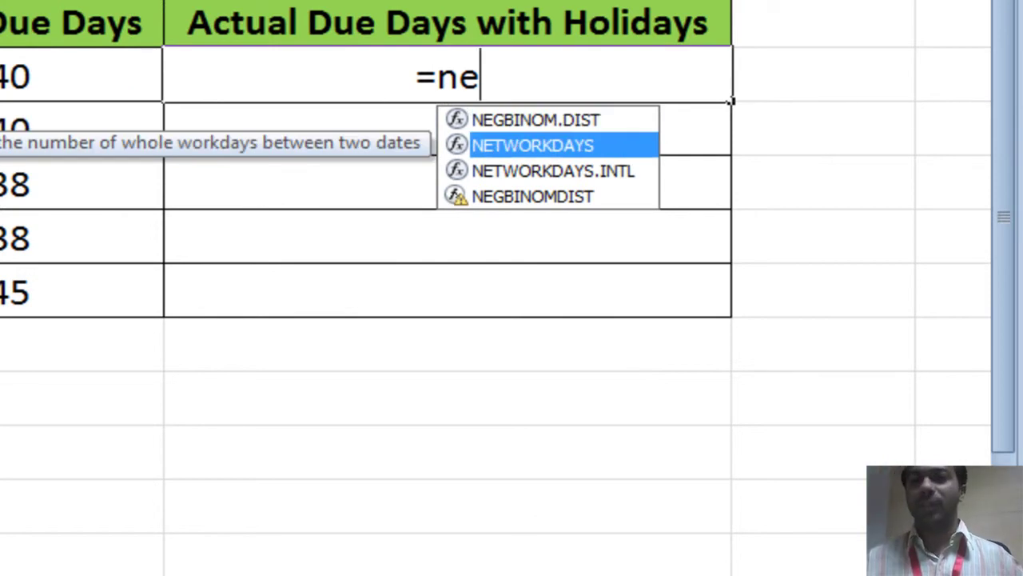
key("Down")
key("Up")
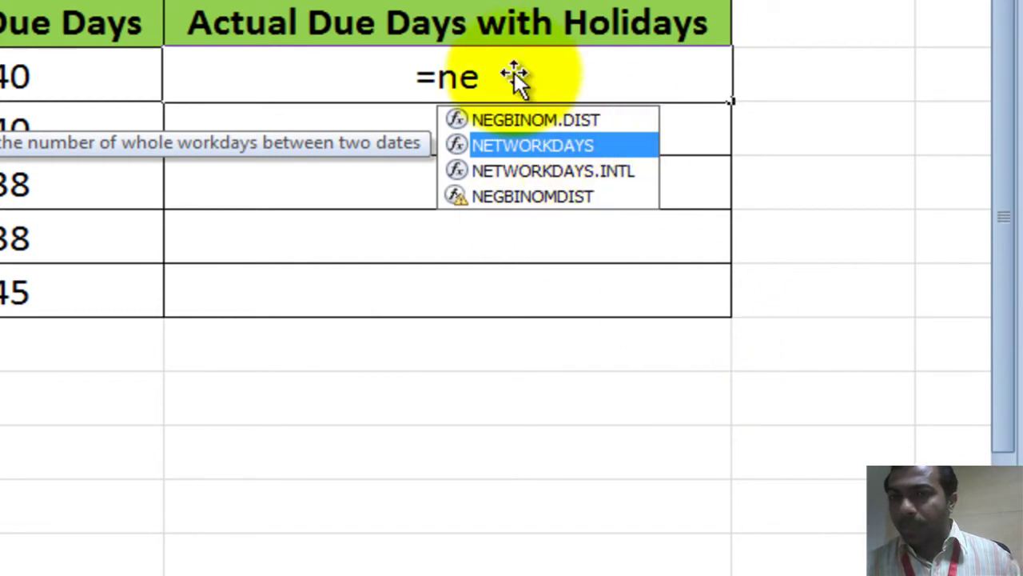
key("Down")
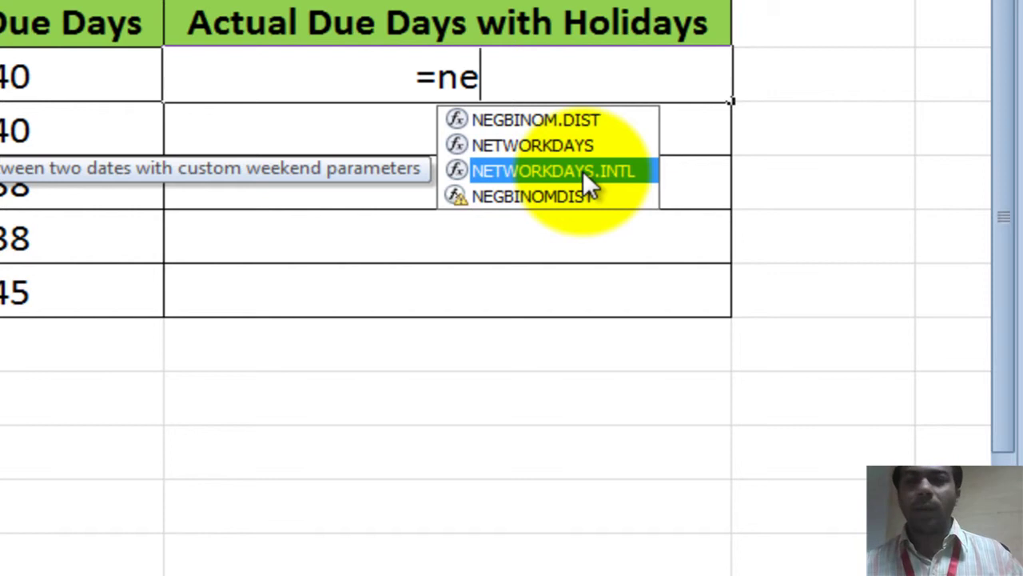
double_click(582, 171)
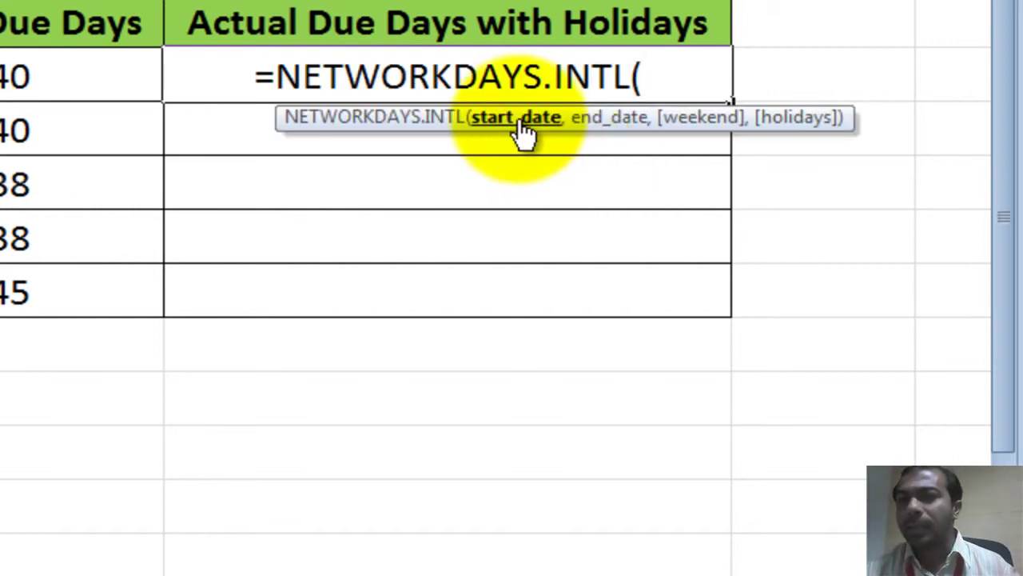
- Add C2 as start date, F2 as end date, and weekend code 11 (Sunday only)
key("Left")
key("Left")
key("Left")
key("Left")
key("Left")
key("Left")
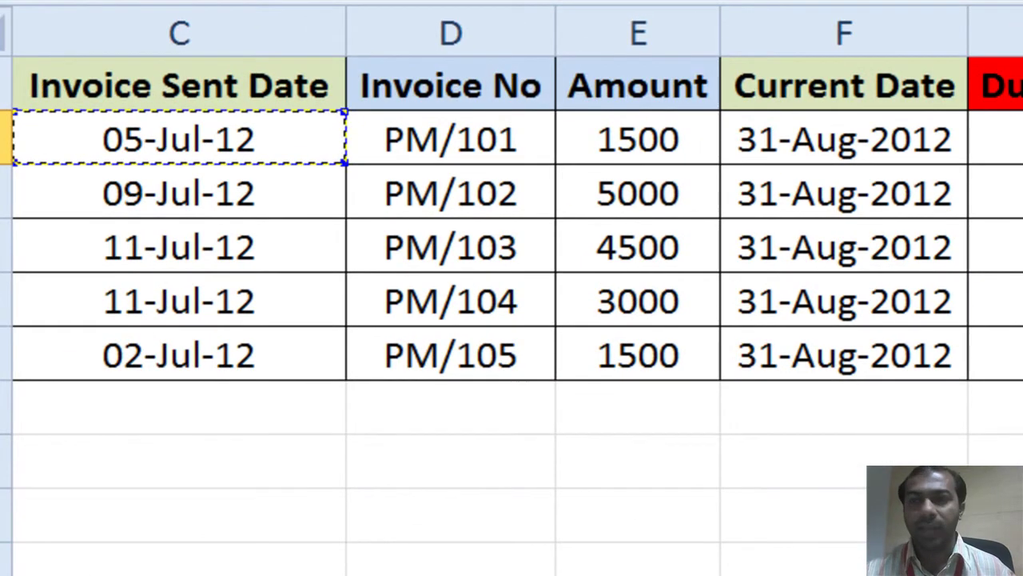
type(",")
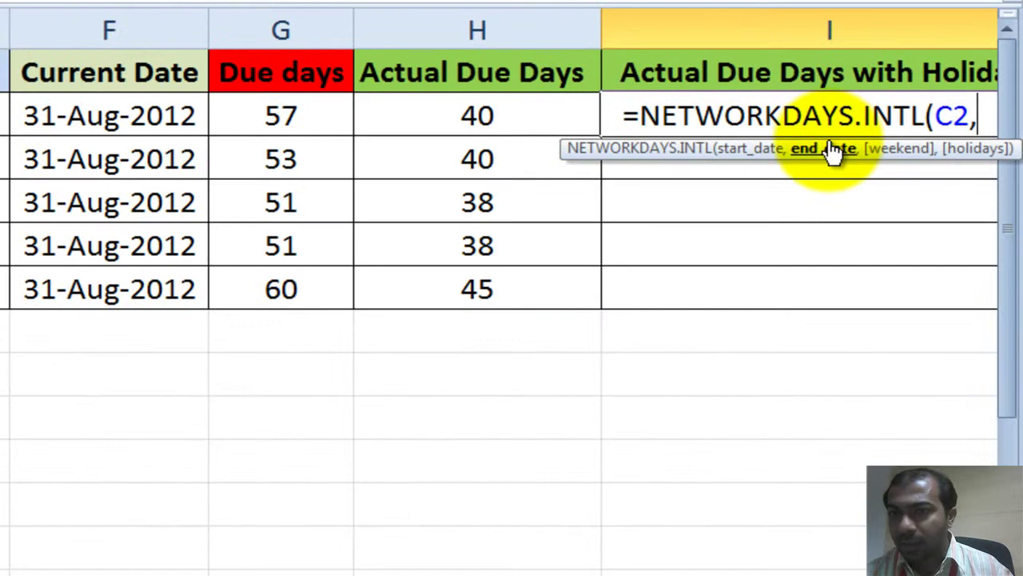
left_click(173, 114)
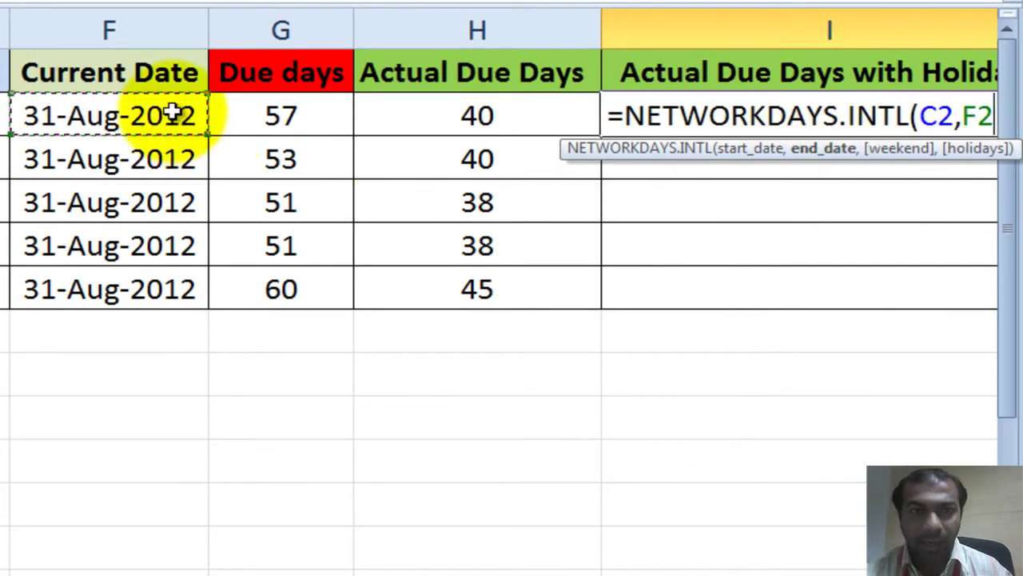
type(",")
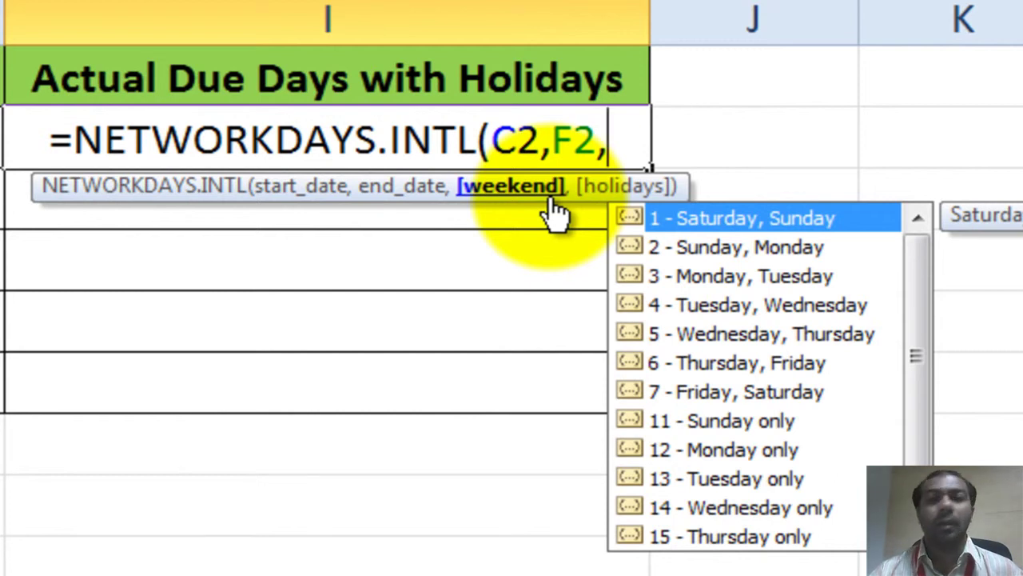
key("Down")
key("Down")
key("Down")
key("Down")
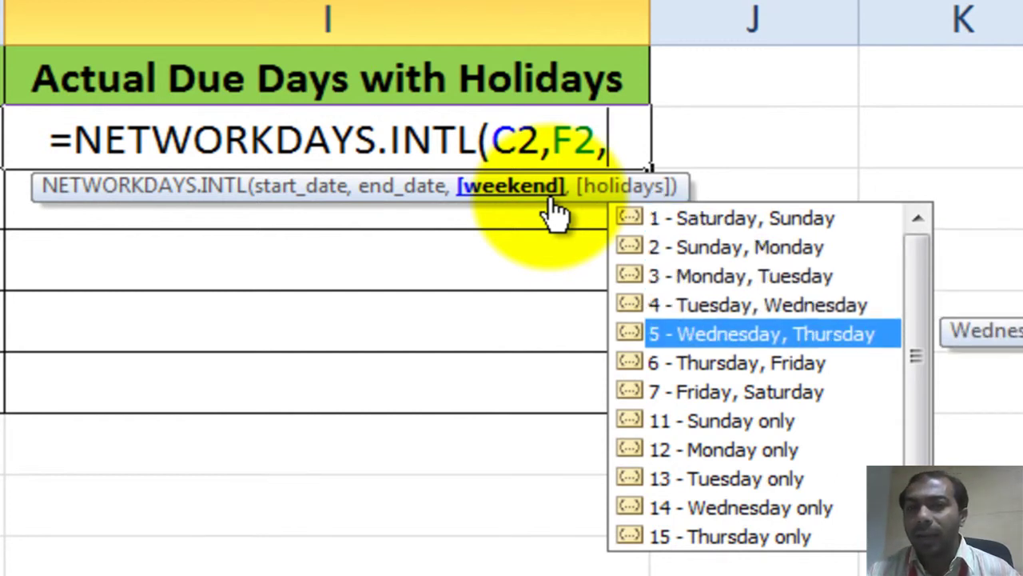
key("Up")
key("Down")
key("Down")
key("Down")
key("Down")
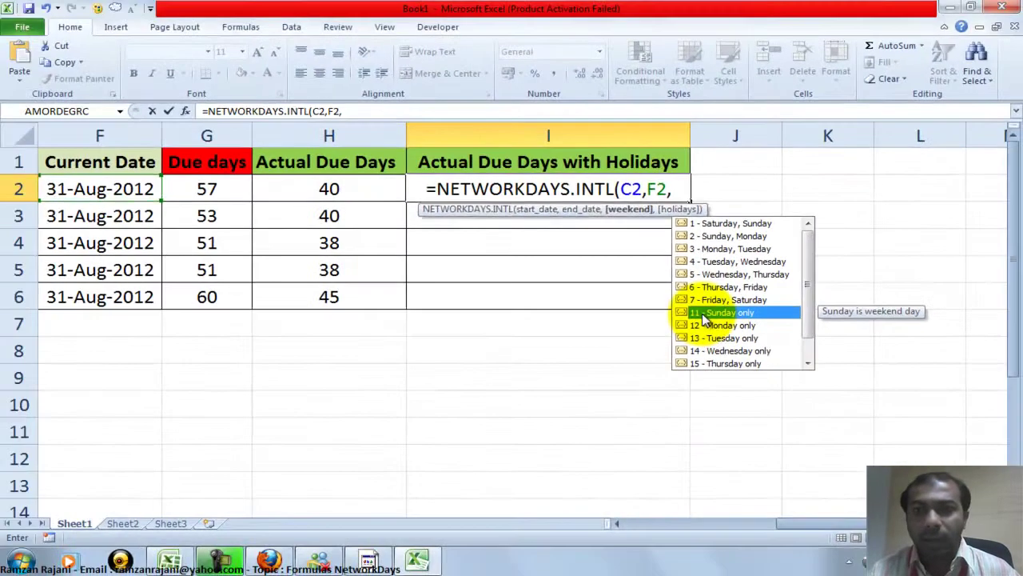
double_click(703, 315)
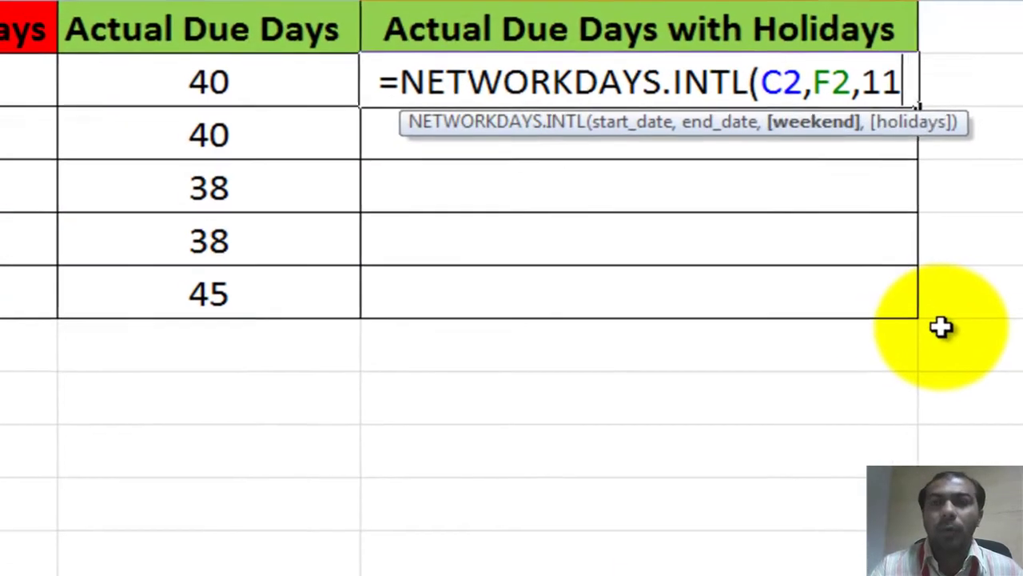
- Finish I2 as =NETWORKDAYS.INTL(C2,F2,11), giving 50, and compare it with Actual Due Days' 40
type(",")
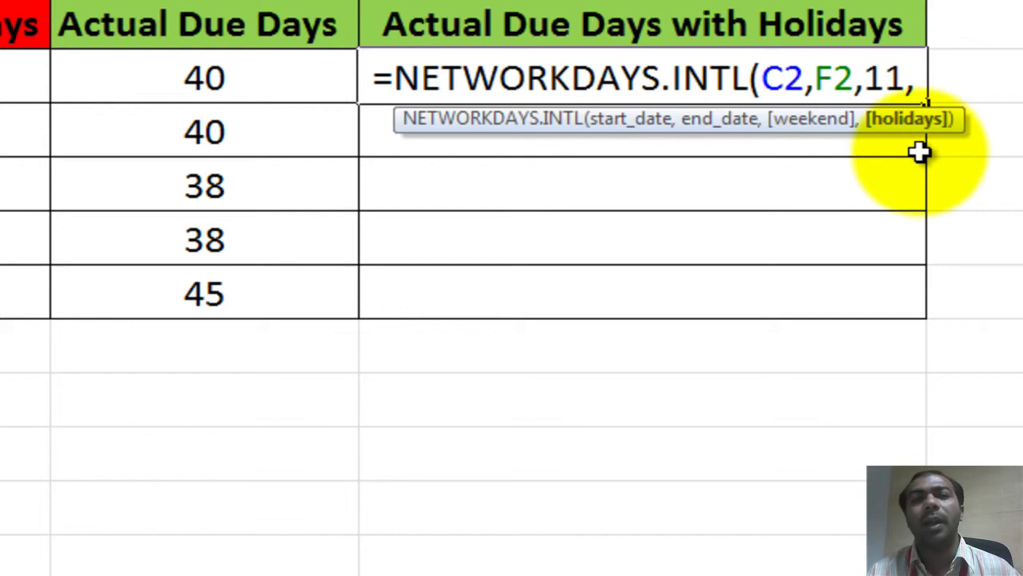
key("BackSpace")
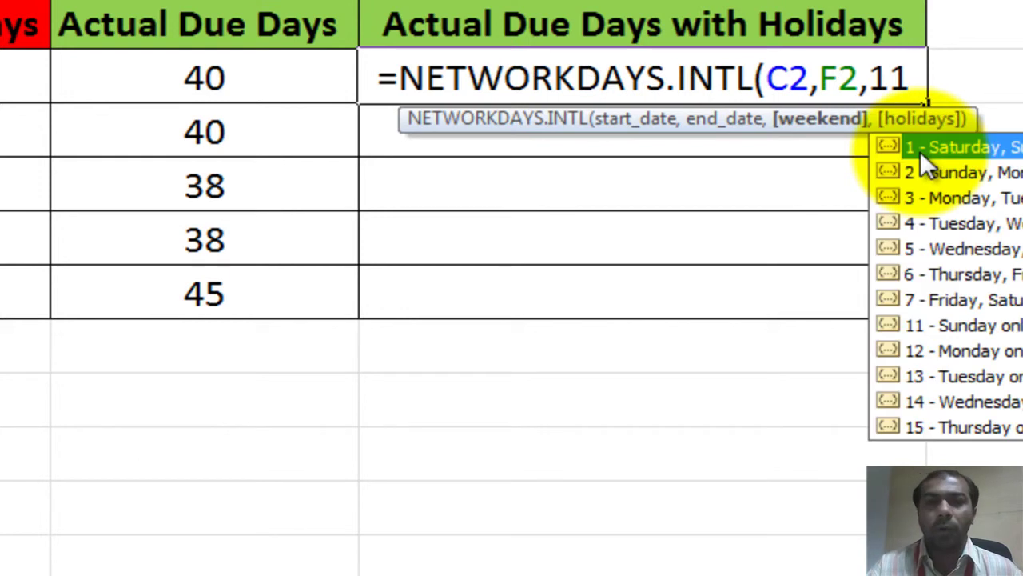
type(")")
key("Return")
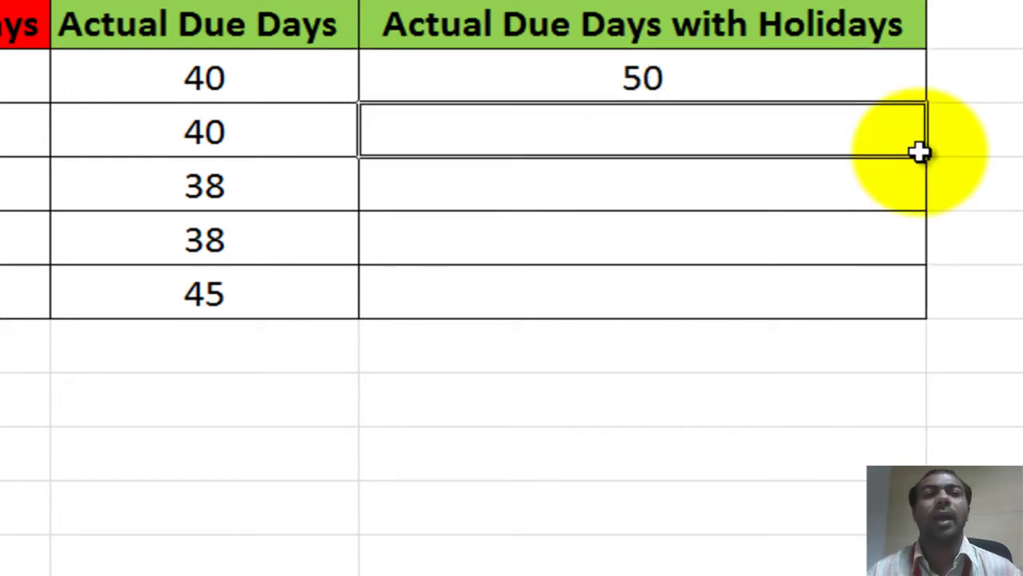
key("Up")
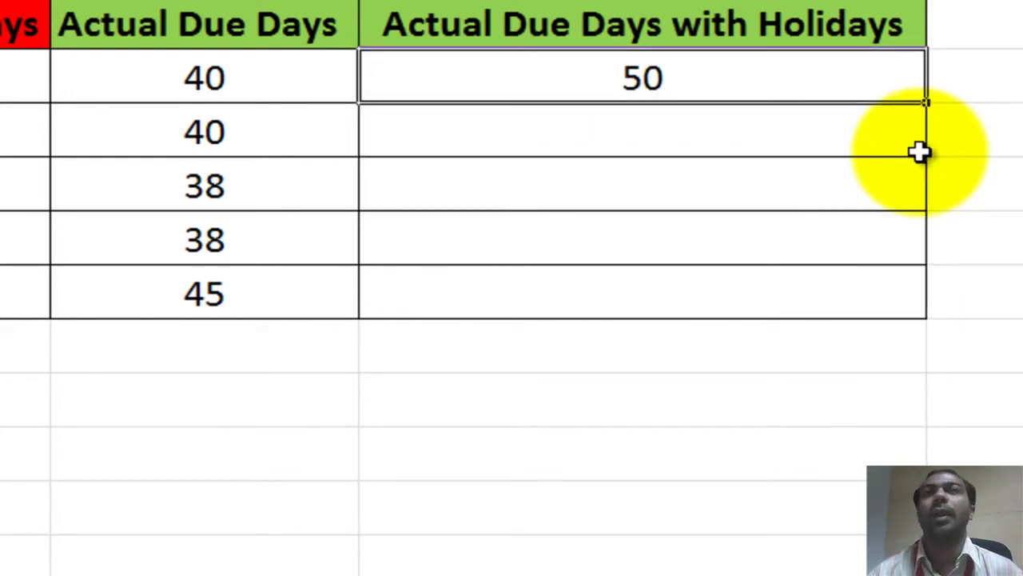
left_click(227, 94)
double_click(227, 94)
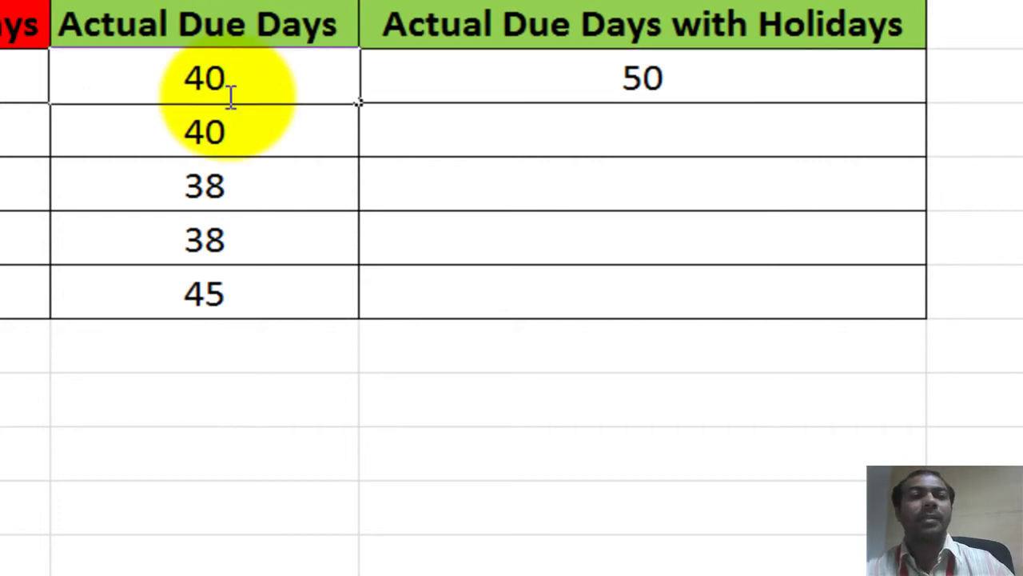
key("Escape")
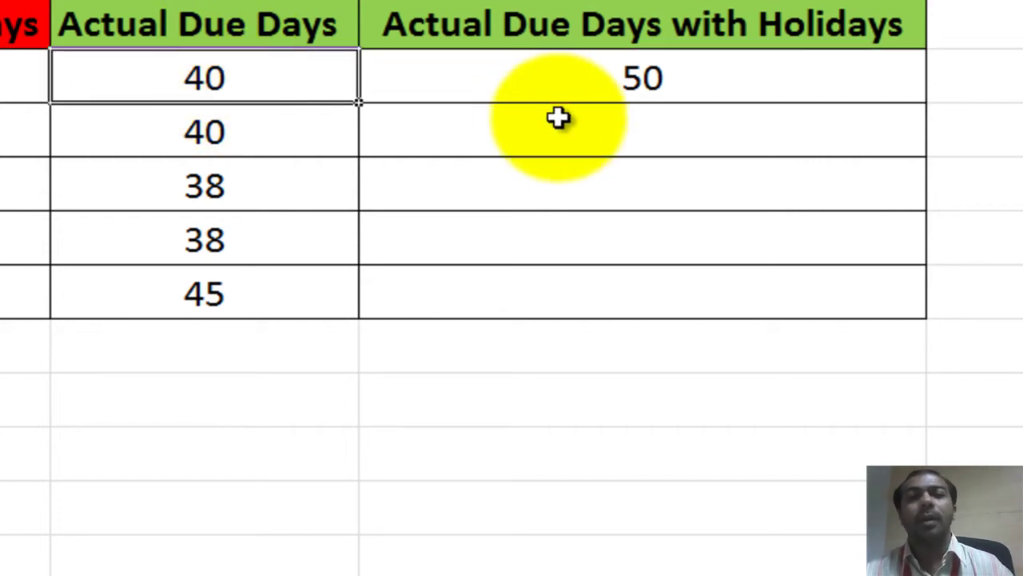
- Fill I2's formula down to I6, giving 50, 47, 45, 45 and 53
left_click(557, 84)
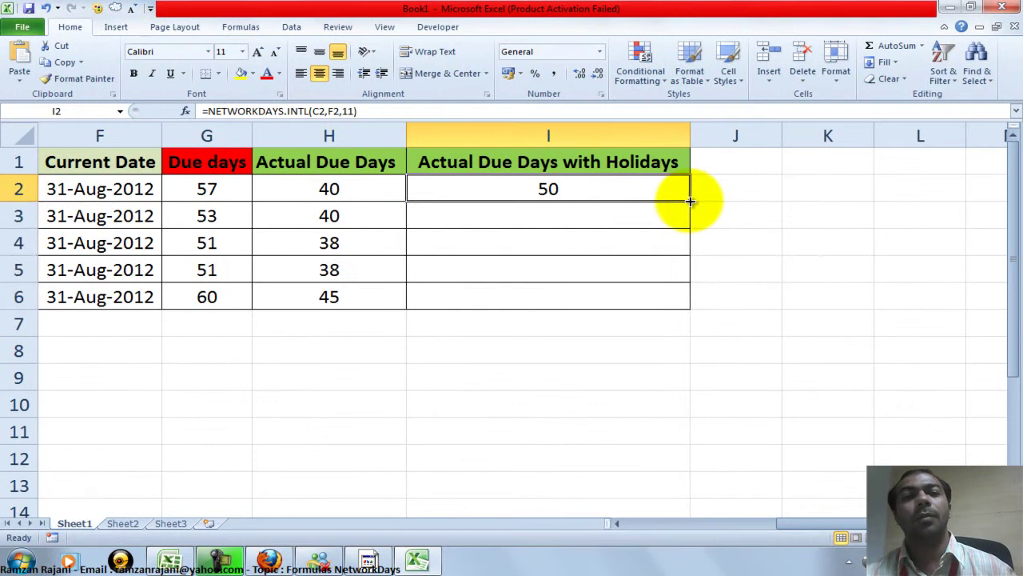
double_click(691, 201)
left_click(665, 197)
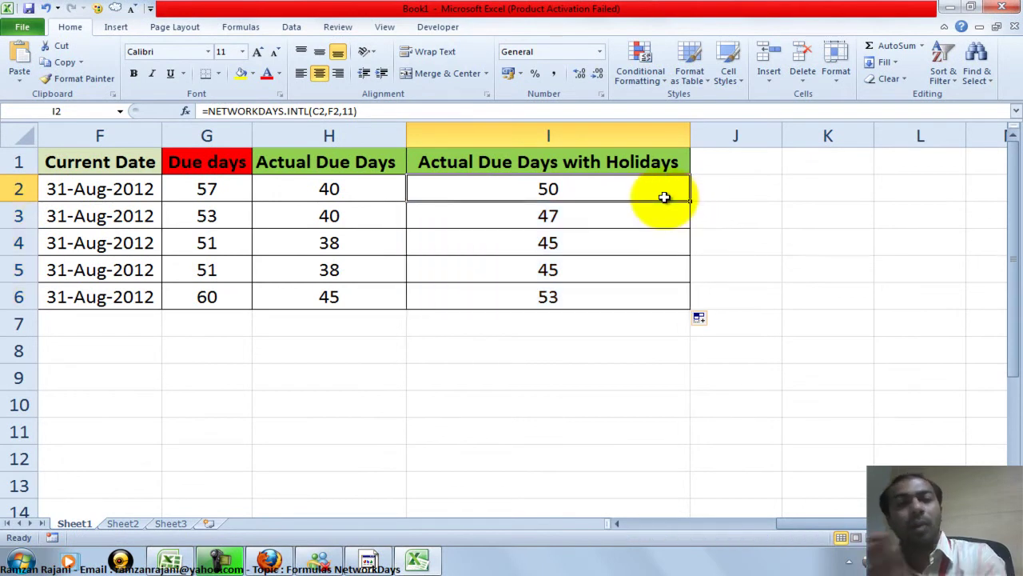
double_click(664, 196)
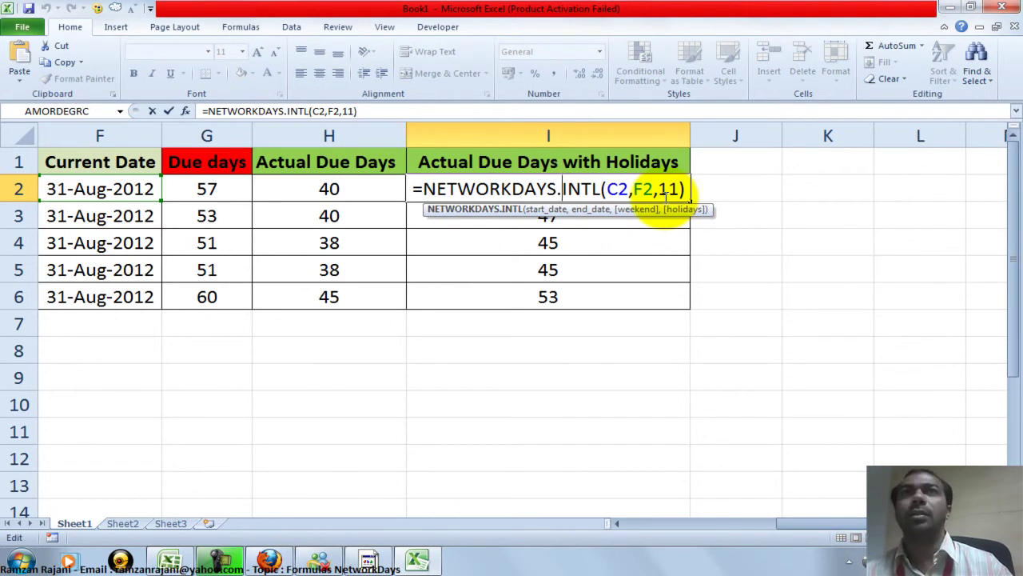
- Review row 2 from the Vendor column back to the formula cell I2
key("Escape")
key("Left")
key("Left")
key("Left")
key("Left")
key("Left")
key("Left")
key("Left")
key("Left")
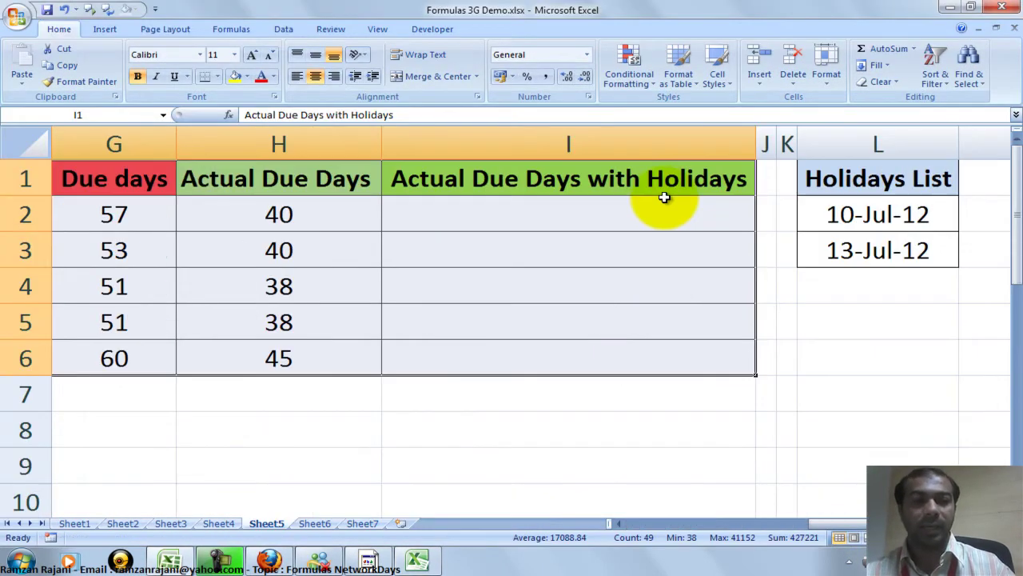
key("Left")
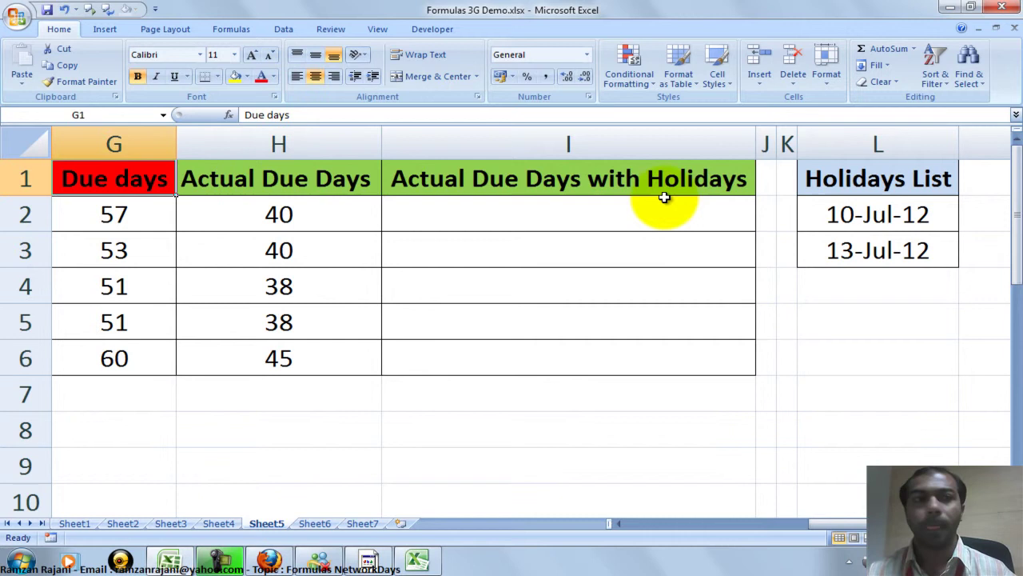
key("Left")
key("Left")
key("Left")
key("Left")
key("Left")
key("Left")
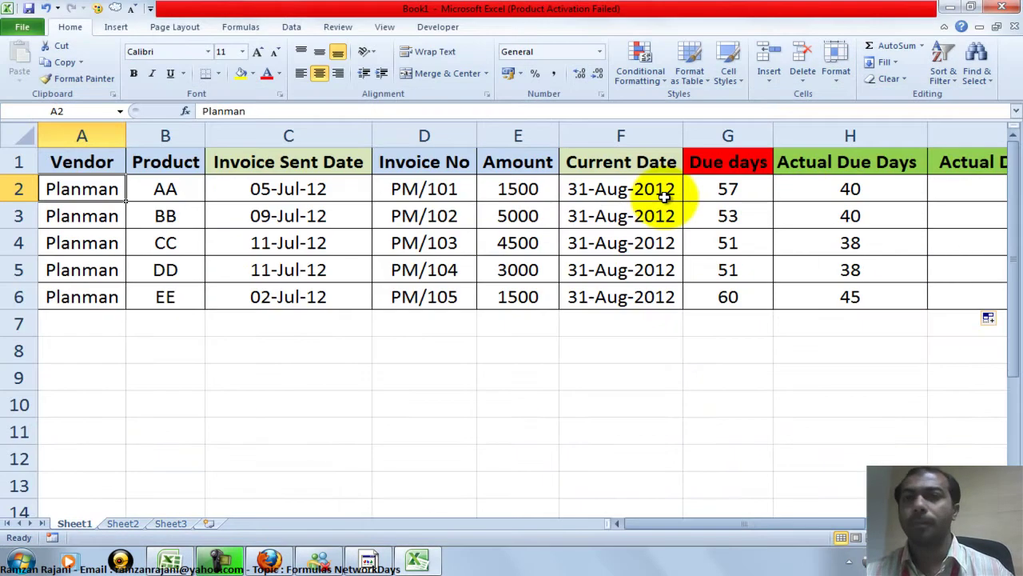
key("Right")
key("Right")
key("Right")
key("Right")
key("Right")
key("Right")
key("Right")
key("Right")
key("Right")
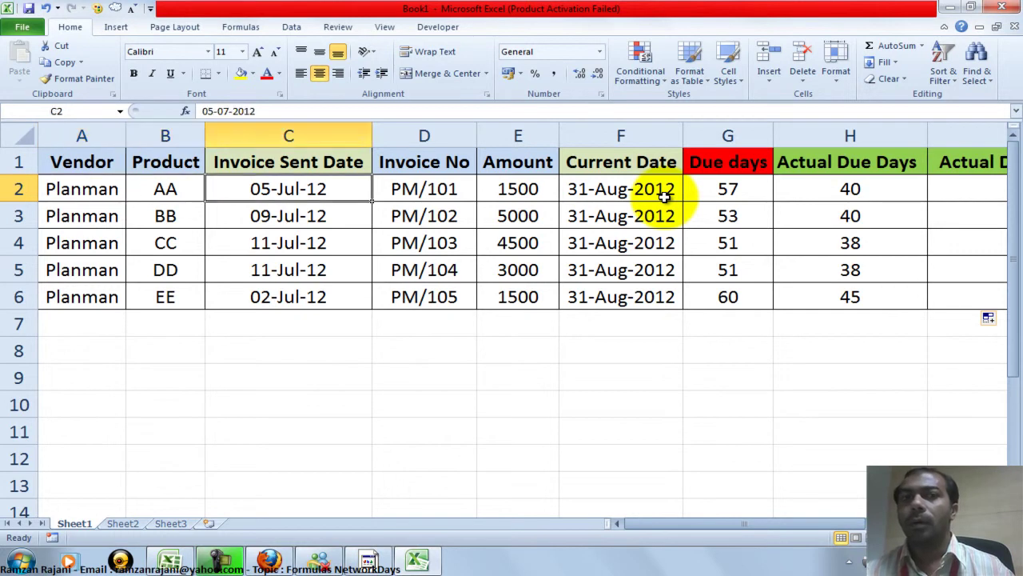
key("Left")
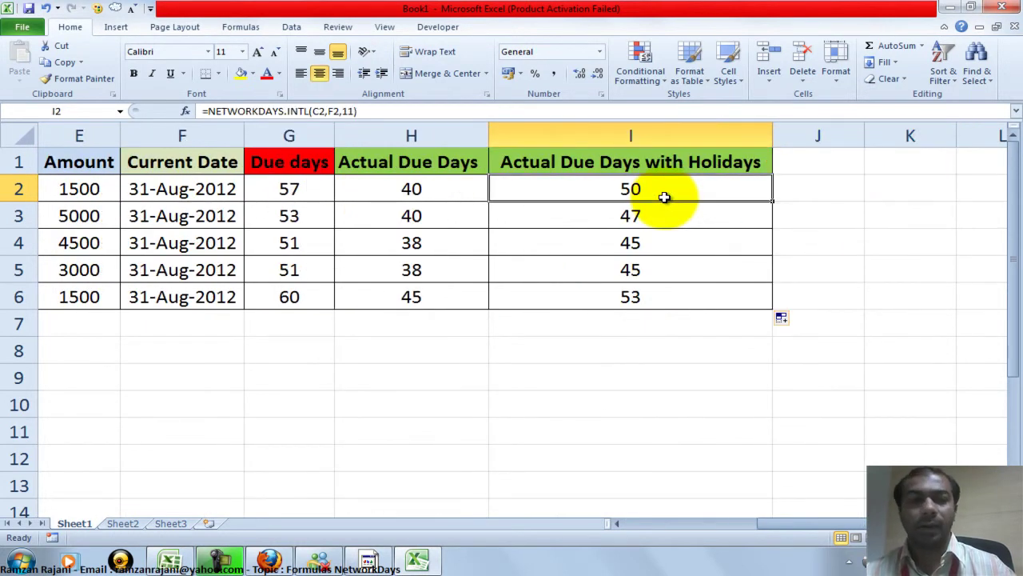
- Re-enter the Sunday-only weekend code 11 in I2's NETWORKDAYS.INTL formula and confirm it
key("F2")
key("BackSpace")
key("BackSpace")
key("BackSpace")
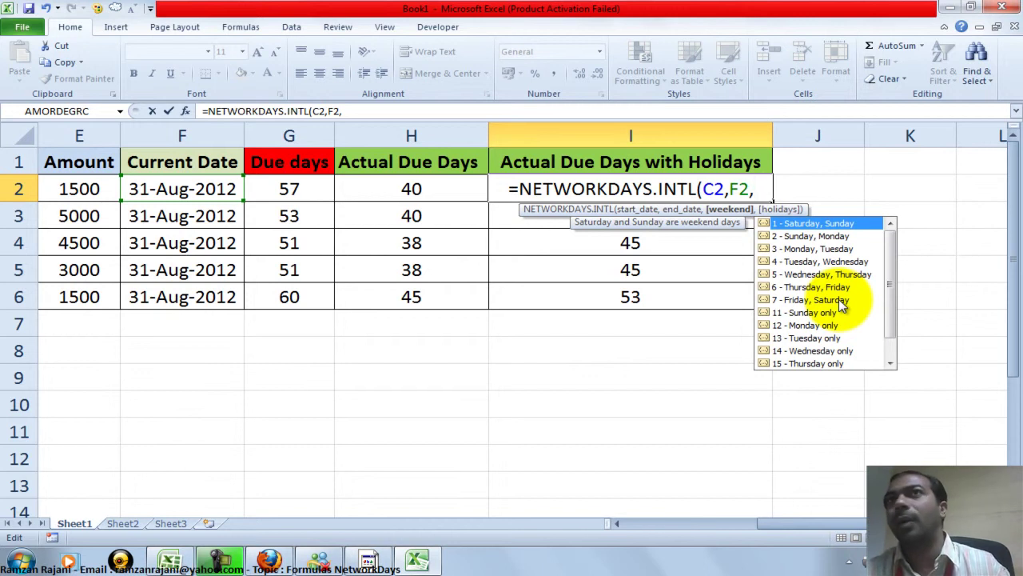
key("Escape")
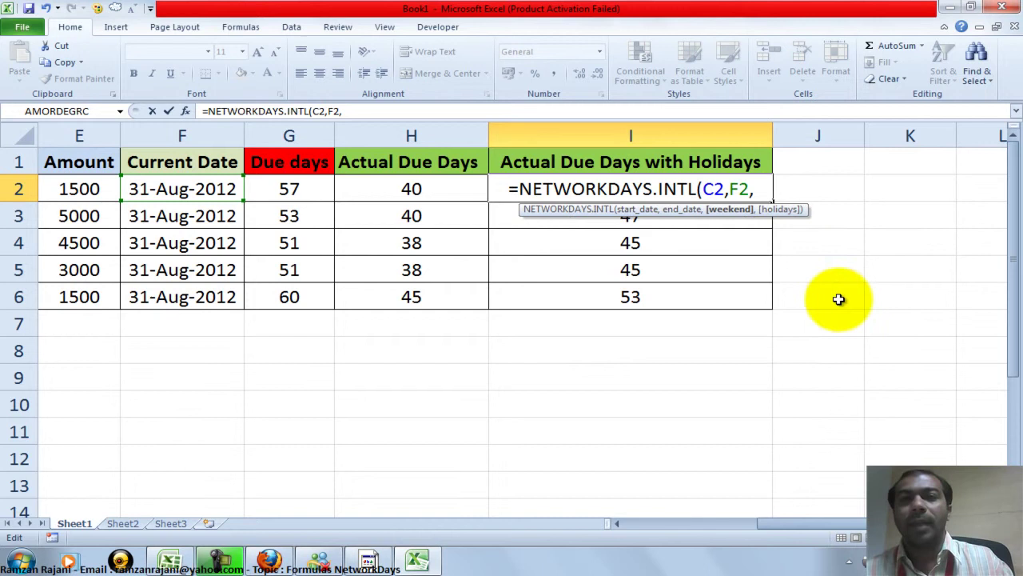
type("11")
key("Return")
key("Left")
key("Left")
key("Left")
key("Left")
key("Left")
key("Left")
key("Left")
key("Left")
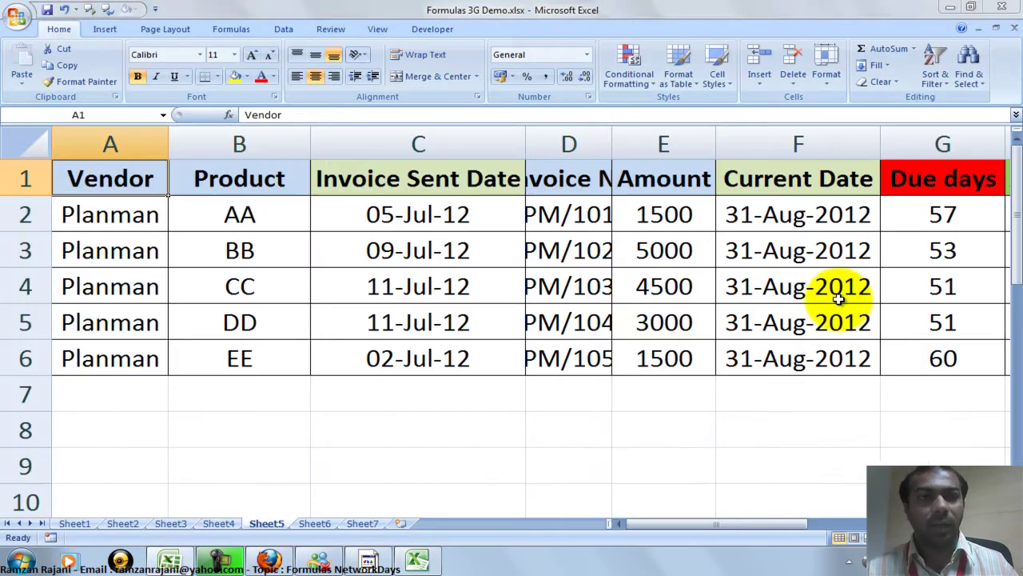
key("ctrl+Page_Up")
key("ctrl+Page_Up")
key("ctrl+Page_Up")
key("ctrl+Page_Up")
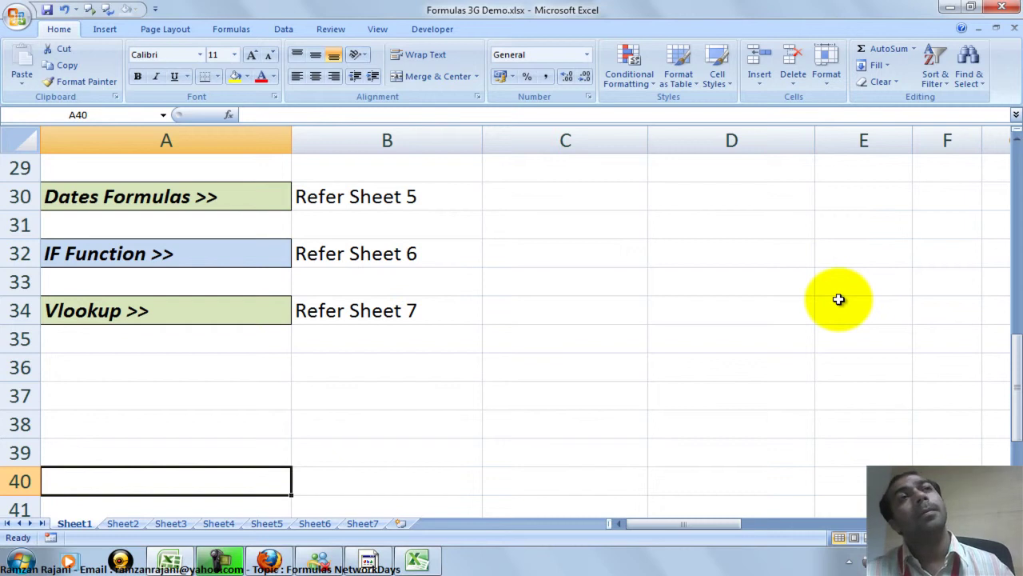
key("ctrl+Page_Down")
key("ctrl+Page_Down")
key("ctrl+Page_Down")
key("ctrl+Page_Down")
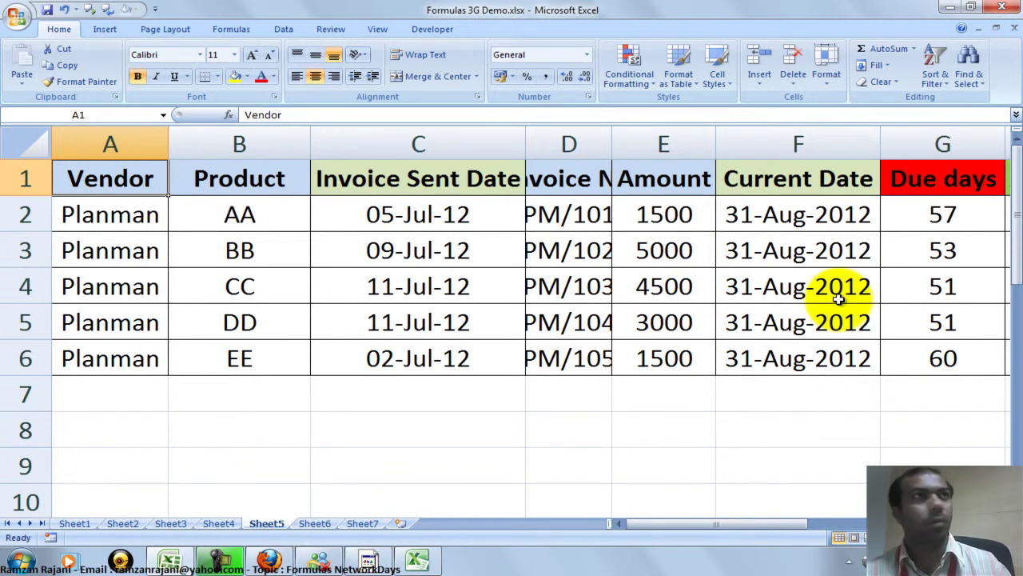
key("Right")
key("Right")
key("Right")
key("Right")
key("Right")
key("Down")
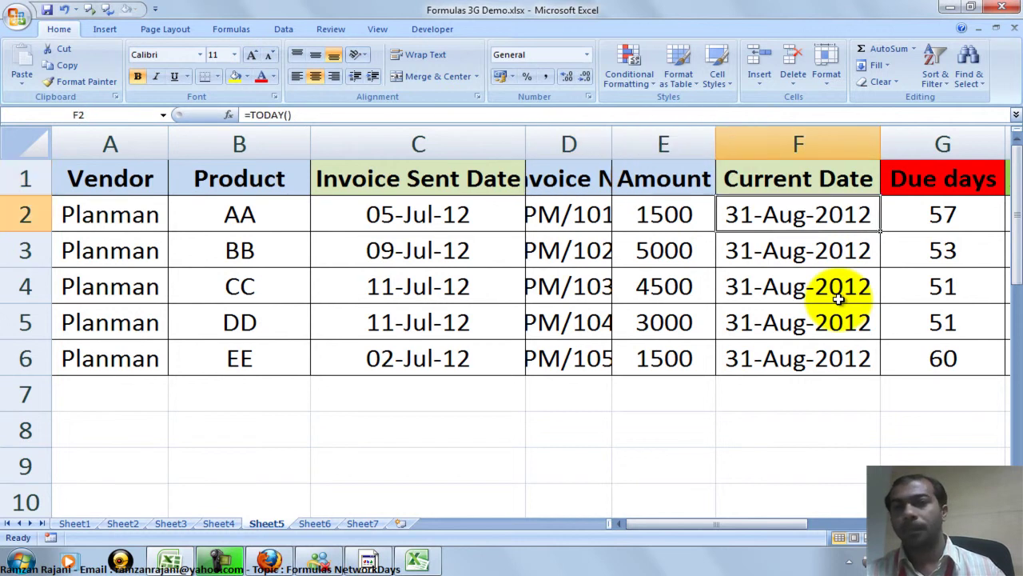
key("Right")
key("Right")
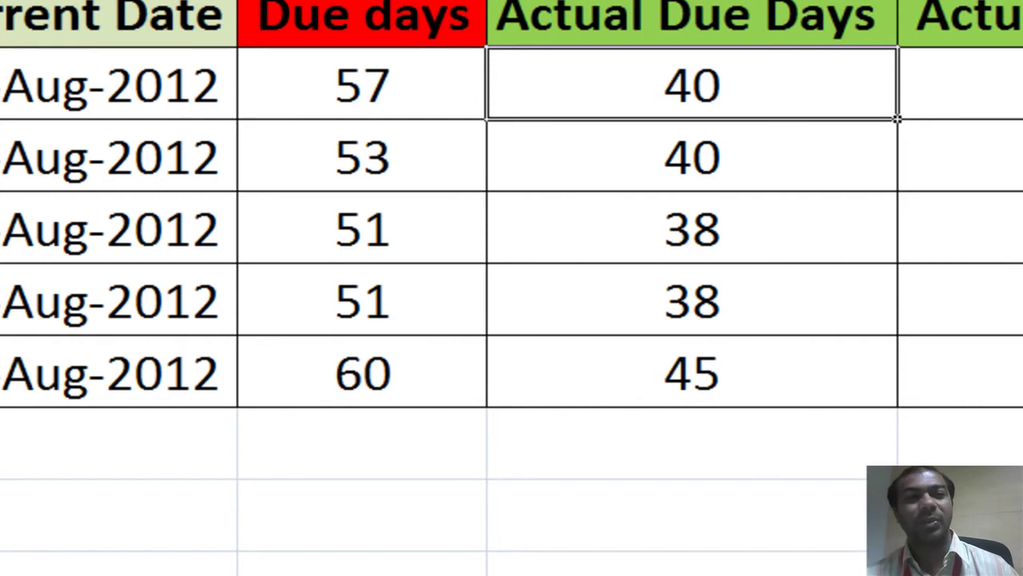
key("Left")
key("ctrl+Left")
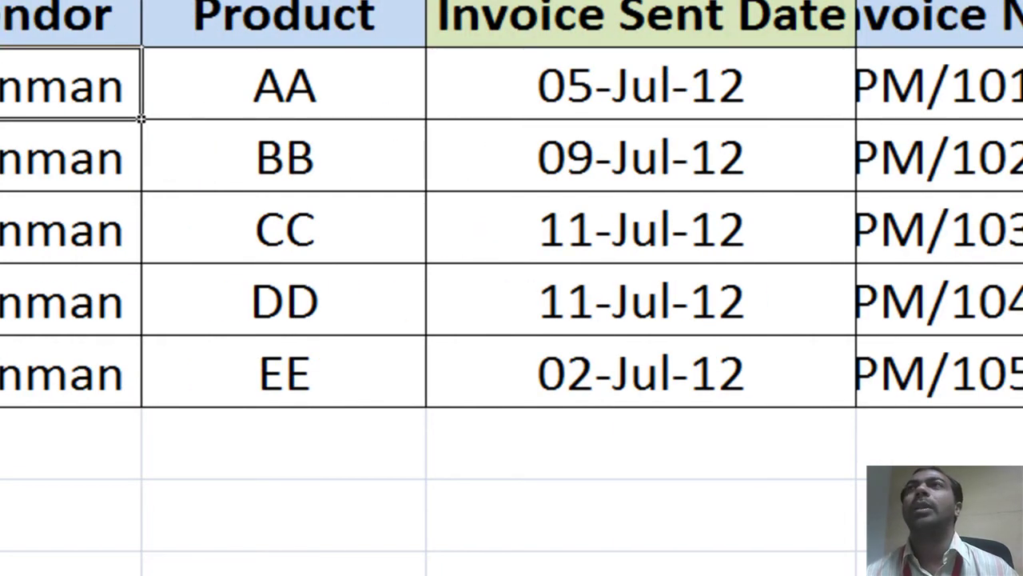